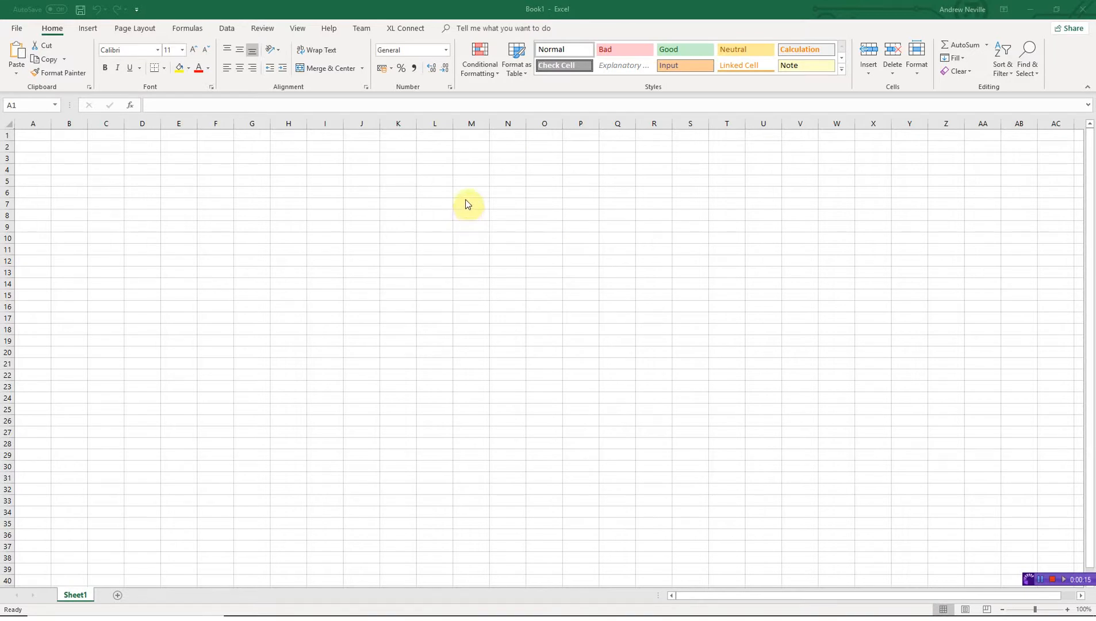
- Open the XL Connect Setup dialog from the XL Connect ribbon tab's Data group
{"action": "left_click", "coordinate": [410, 28]}
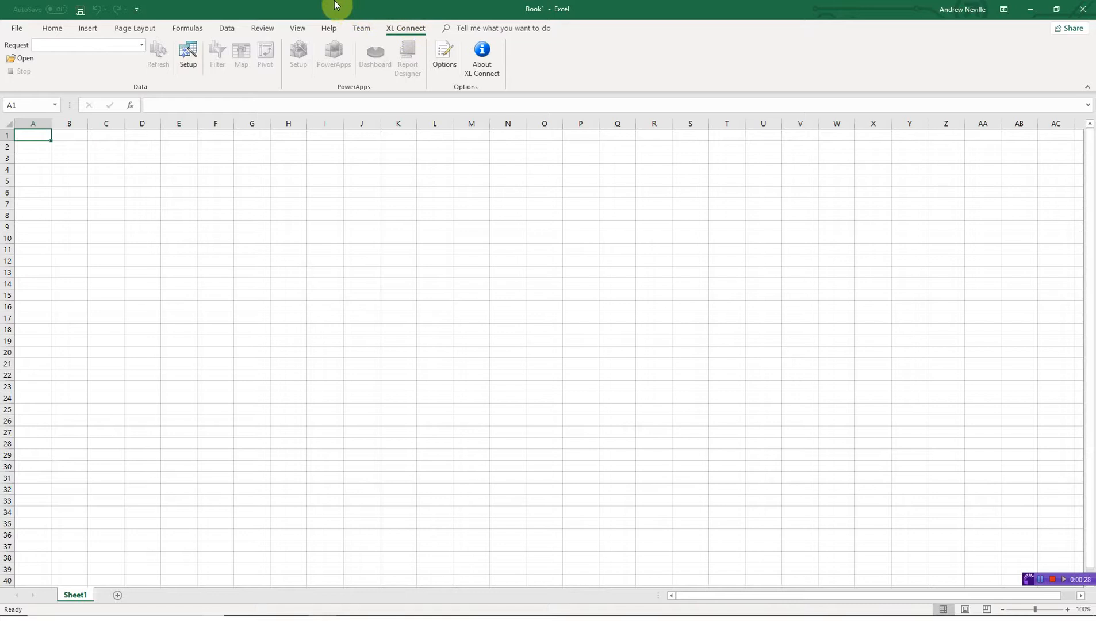
{"action": "left_click", "coordinate": [189, 55]}
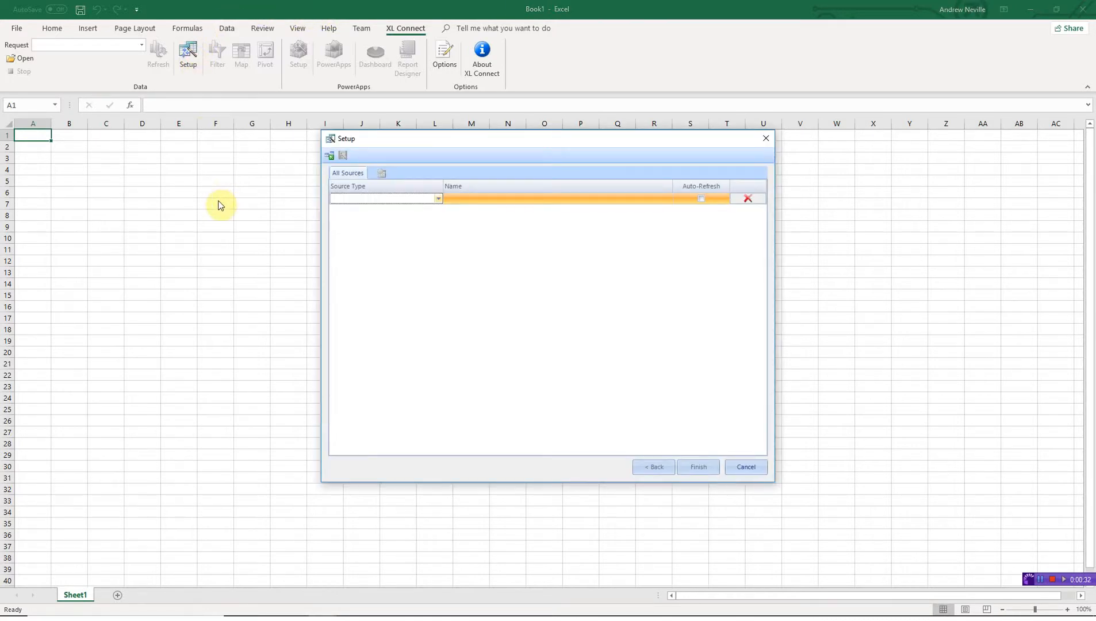
- Add two Database sources named 'HR' and 'Project'
{"action": "left_click", "coordinate": [439, 198]}
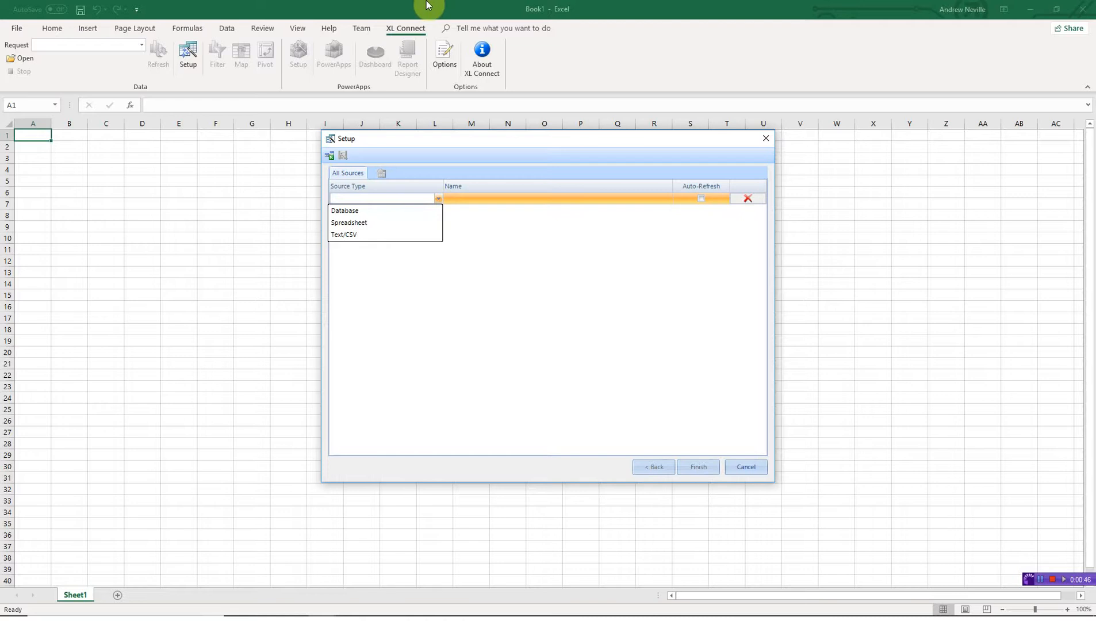
{"action": "left_click", "coordinate": [389, 213]}
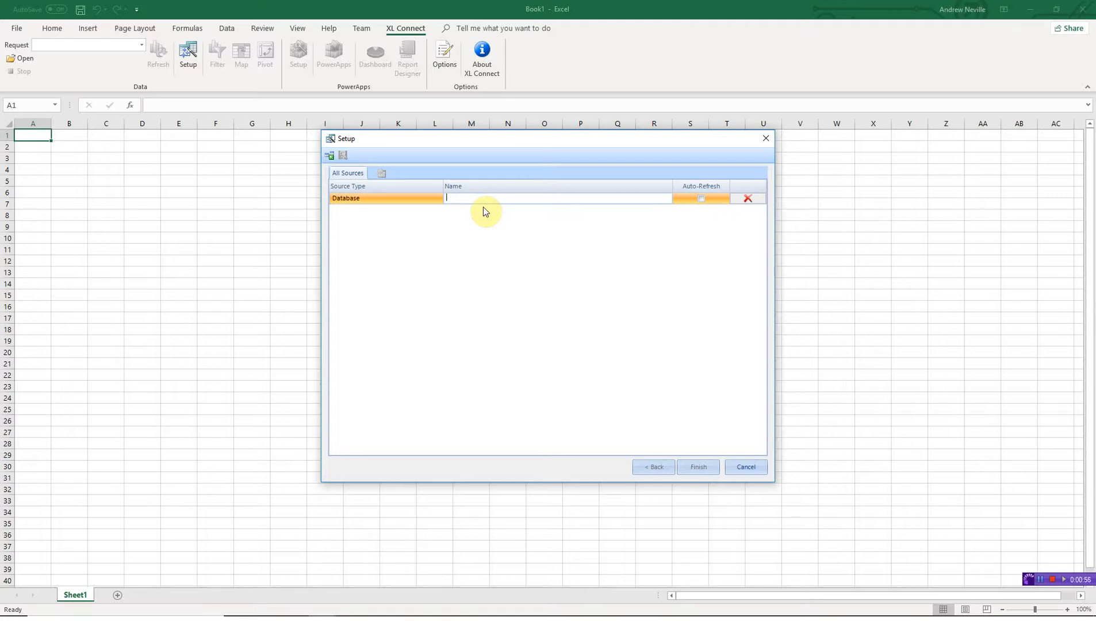
{"action": "type", "text": "HR"}
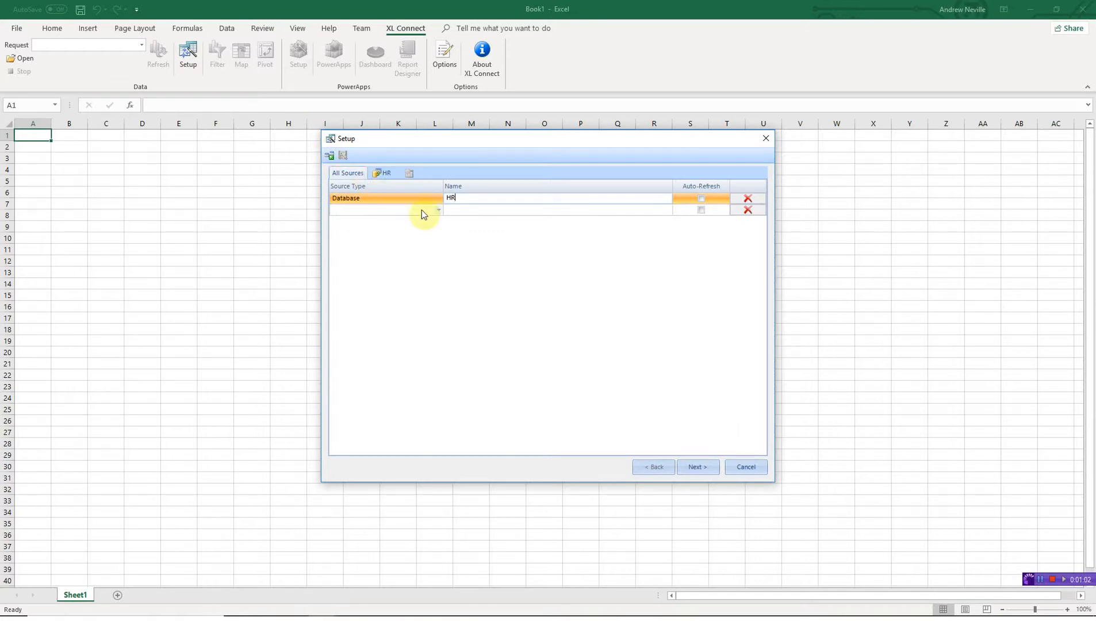
{"action": "left_click", "coordinate": [439, 210]}
{"action": "left_click", "coordinate": [428, 223]}
{"action": "left_click", "coordinate": [476, 210]}
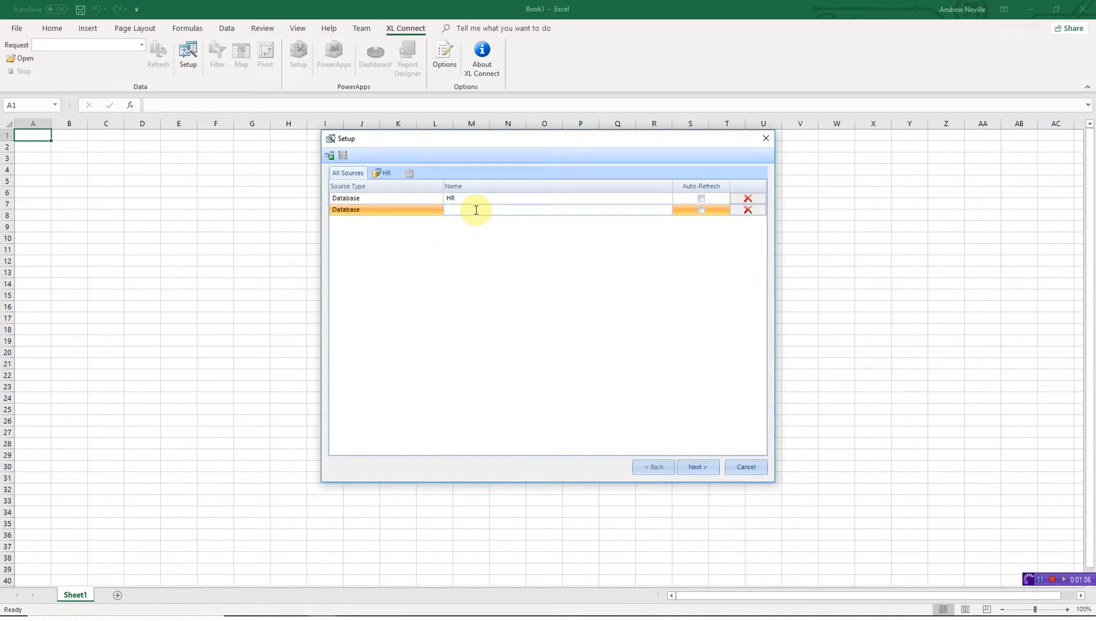
{"action": "type", "text": "P"}
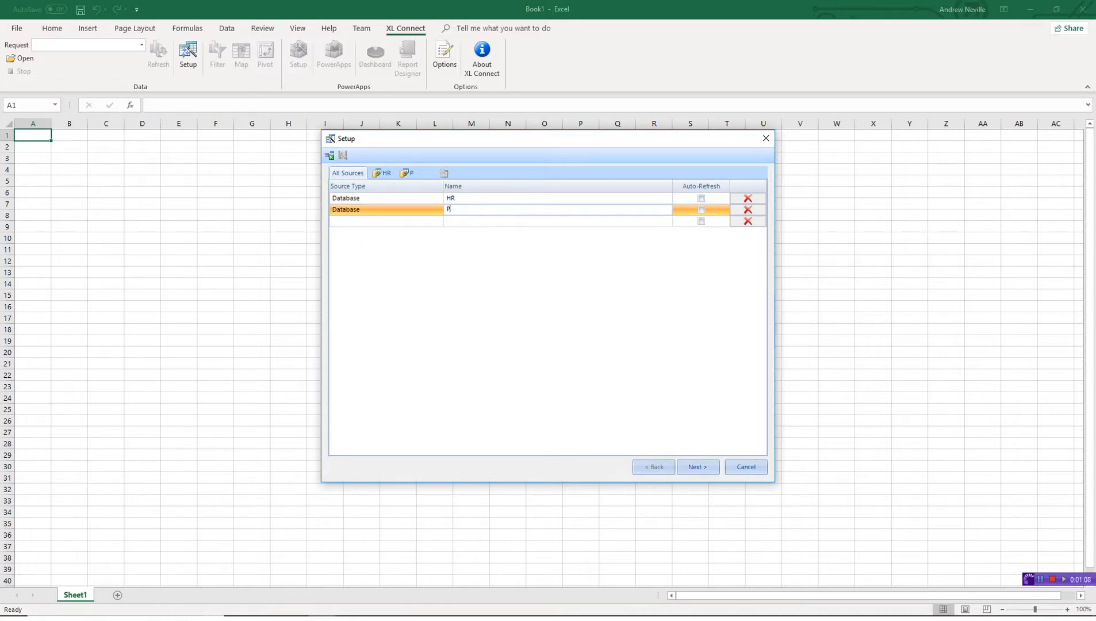
{"action": "type", "text": "roject"}
- Add a Spreadsheet source named 'Company Data' and proceed to HR's connection settings
{"action": "left_click", "coordinate": [436, 222]}
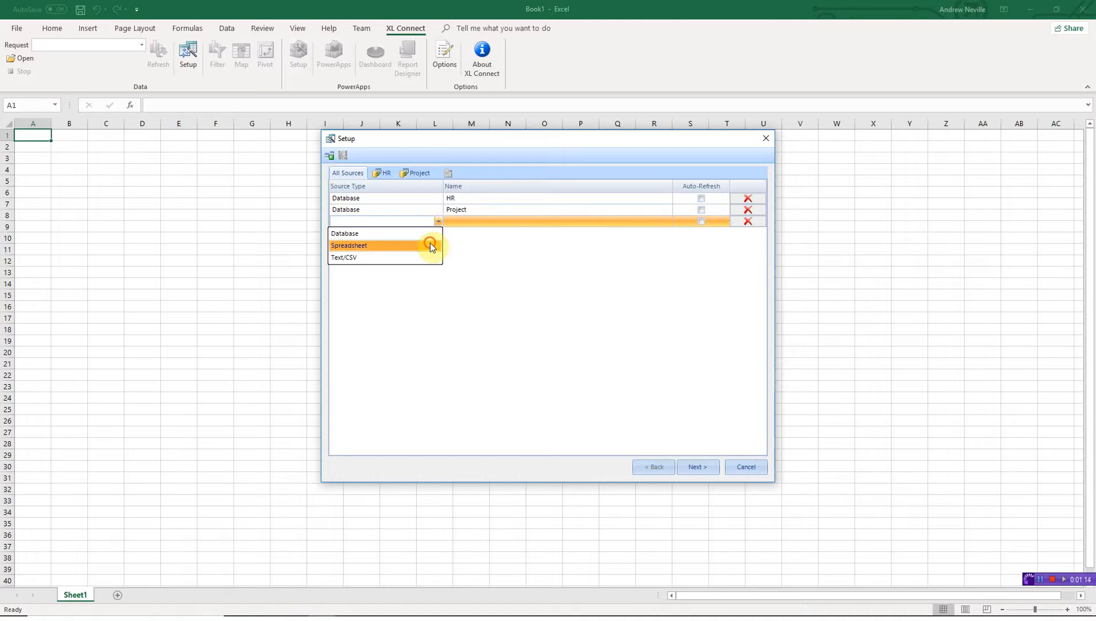
{"action": "left_click", "coordinate": [428, 244]}
{"action": "left_click", "coordinate": [466, 223]}
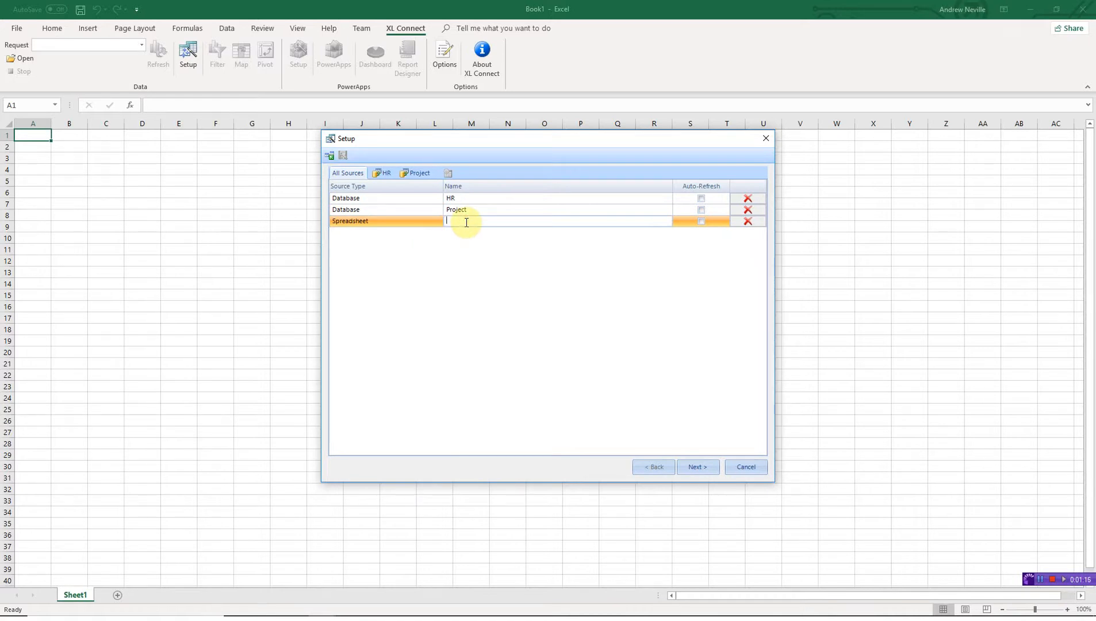
{"action": "type", "text": "Comp"}
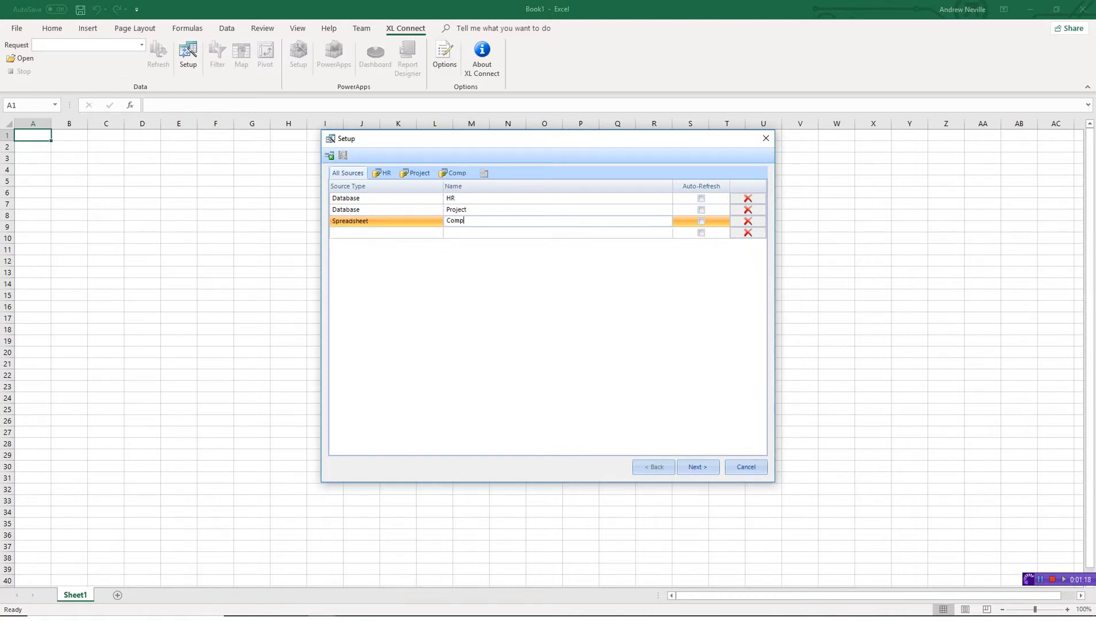
{"action": "type", "text": "any Data"}
{"action": "left_click", "coordinate": [701, 467]}
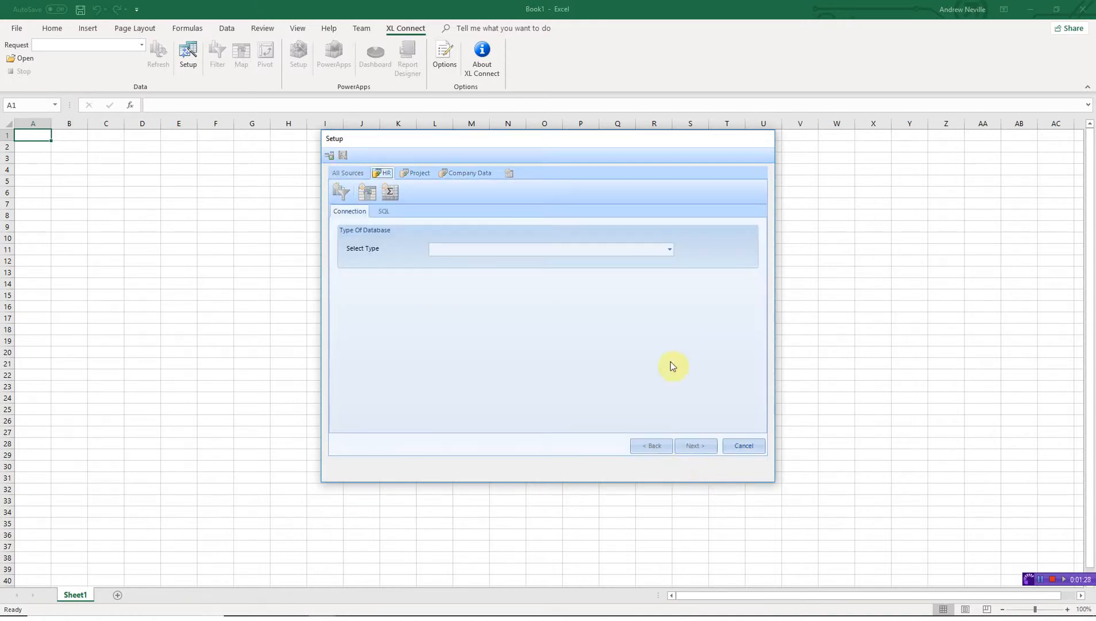
- Connect HR to Oracle (Native) database PDBORCL with its user name and password
{"action": "left_click", "coordinate": [669, 251]}
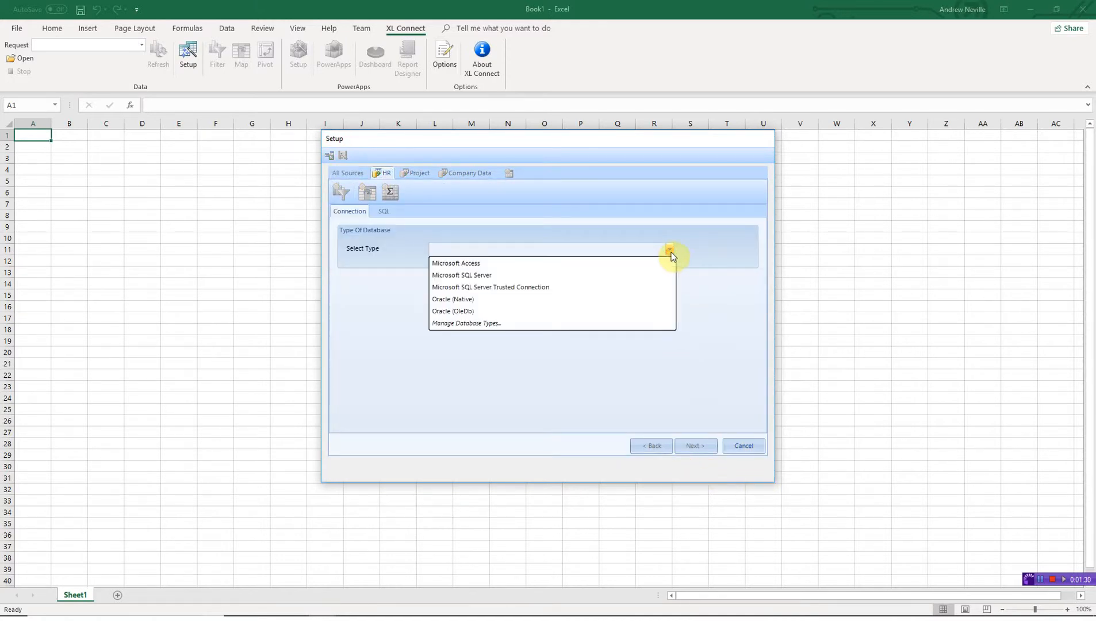
{"action": "left_click", "coordinate": [640, 299]}
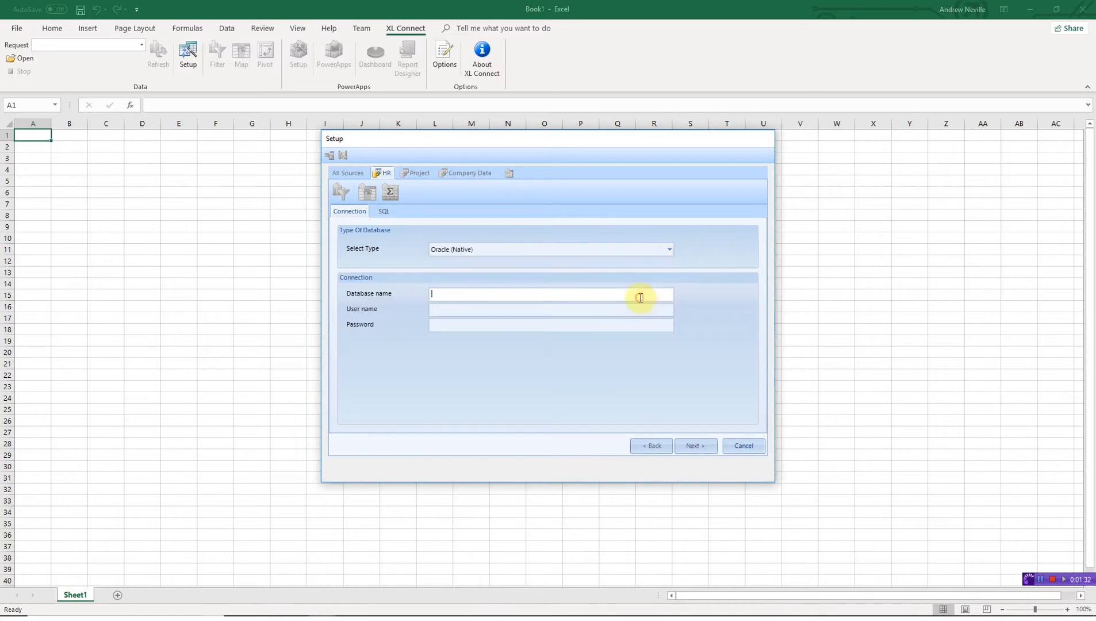
{"action": "left_click", "coordinate": [610, 293]}
{"action": "type", "text": "PDBORCL"}
{"action": "key", "text": "Tab"}
{"action": "type", "text": "HR"}
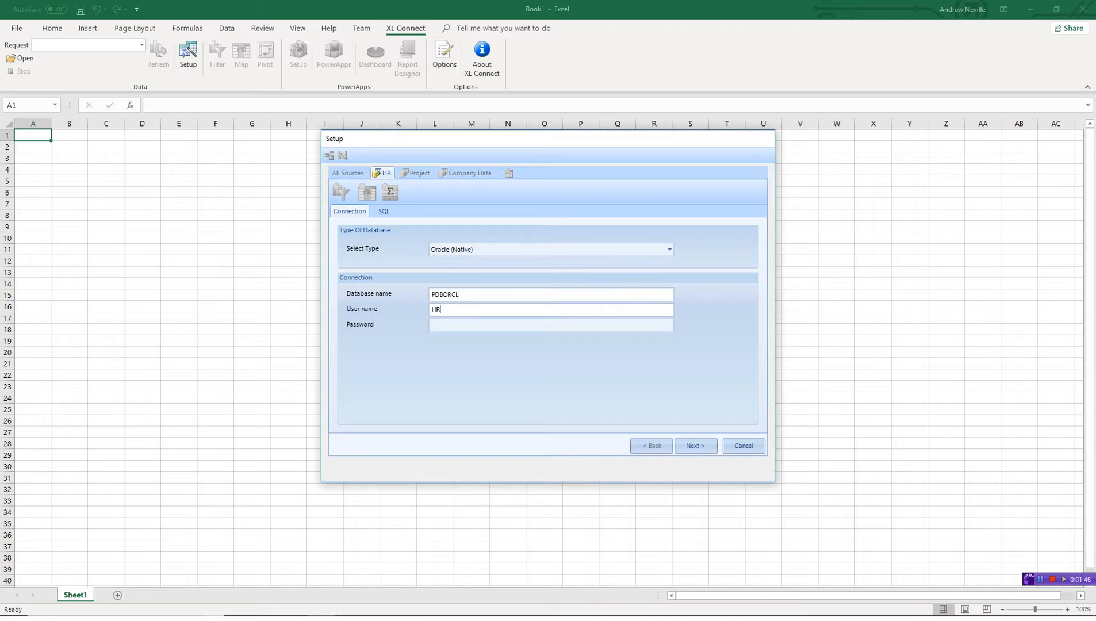
{"action": "key", "text": "Tab"}
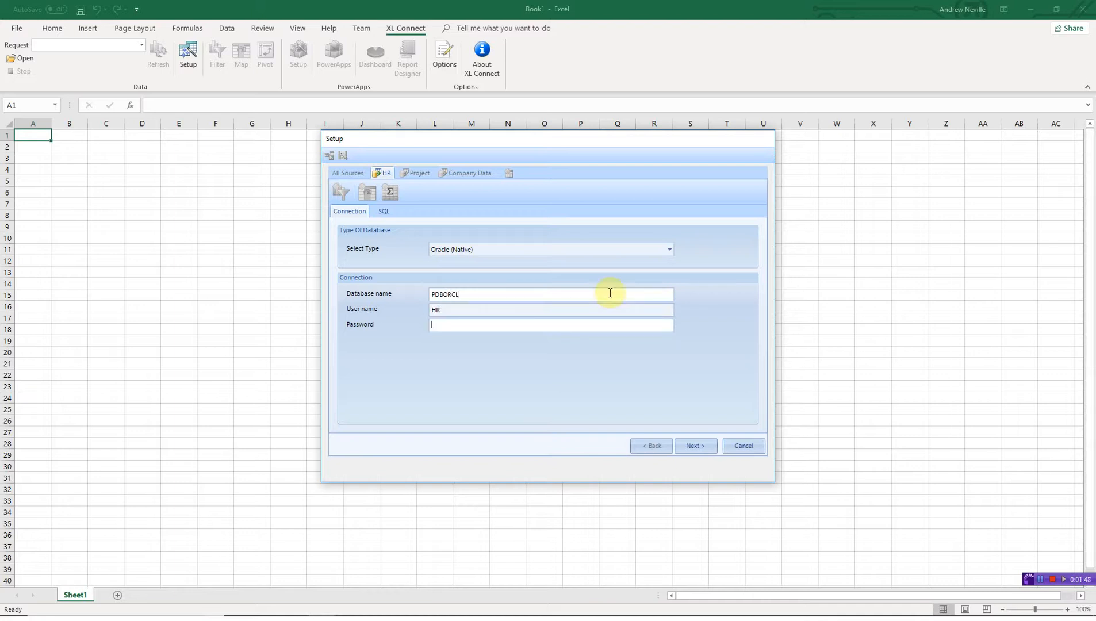
{"action": "type", "text": "hr"}
{"action": "key", "text": "Return"}
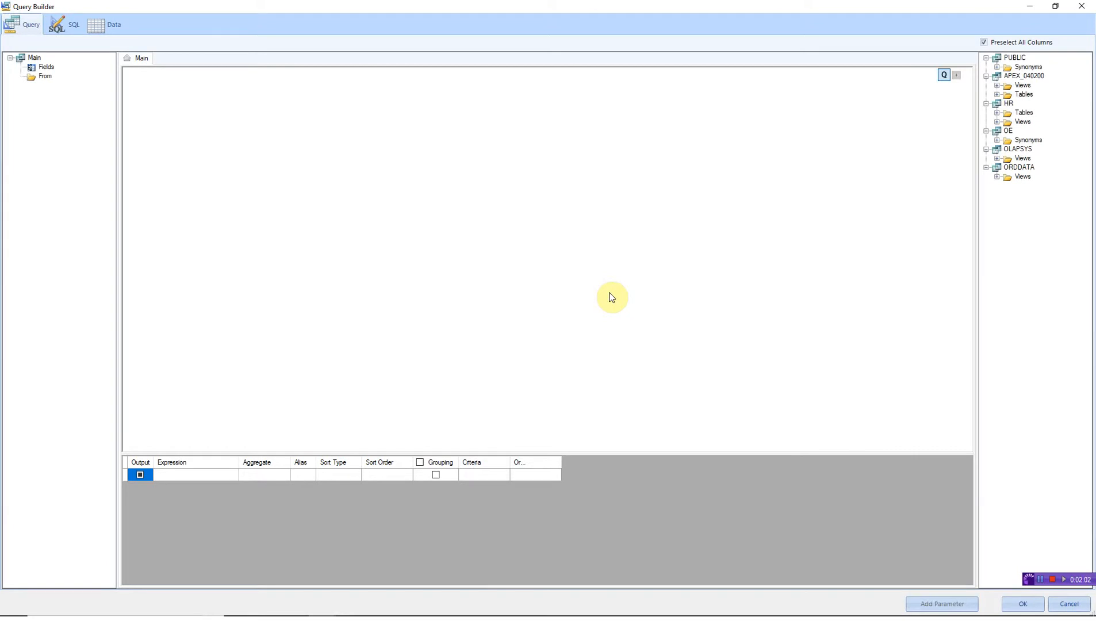
- Add the HR schema's EMPLOYEES and JOBS tables, joined on JOB_ID, and enlarge their boxes
{"action": "left_click", "coordinate": [998, 114]}
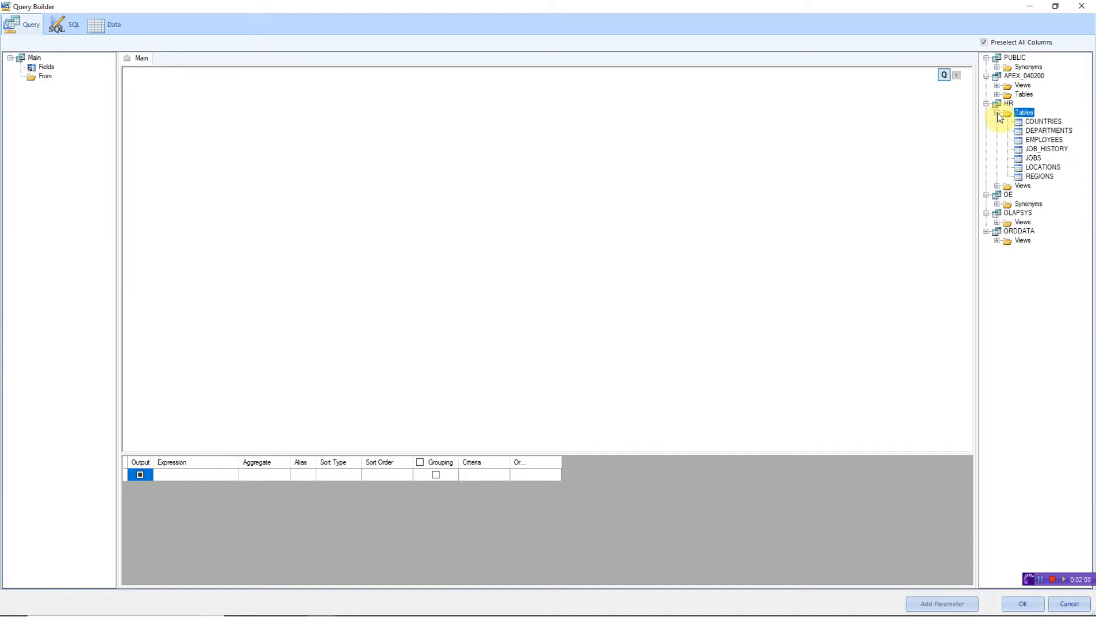
{"action": "left_click", "coordinate": [1045, 139]}
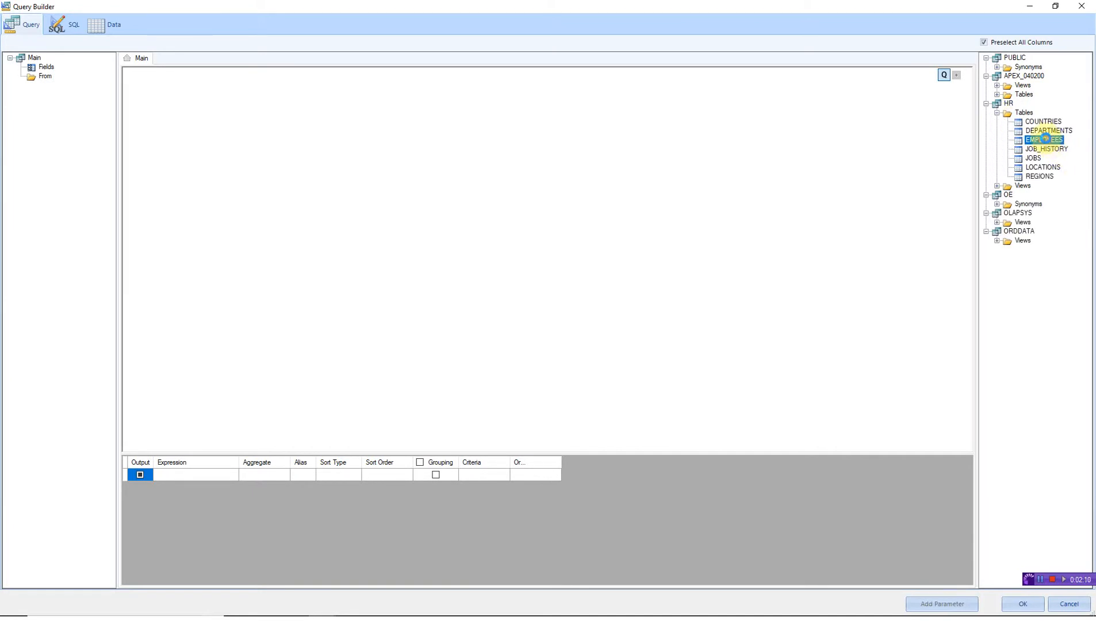
{"action": "double_click", "coordinate": [1045, 139]}
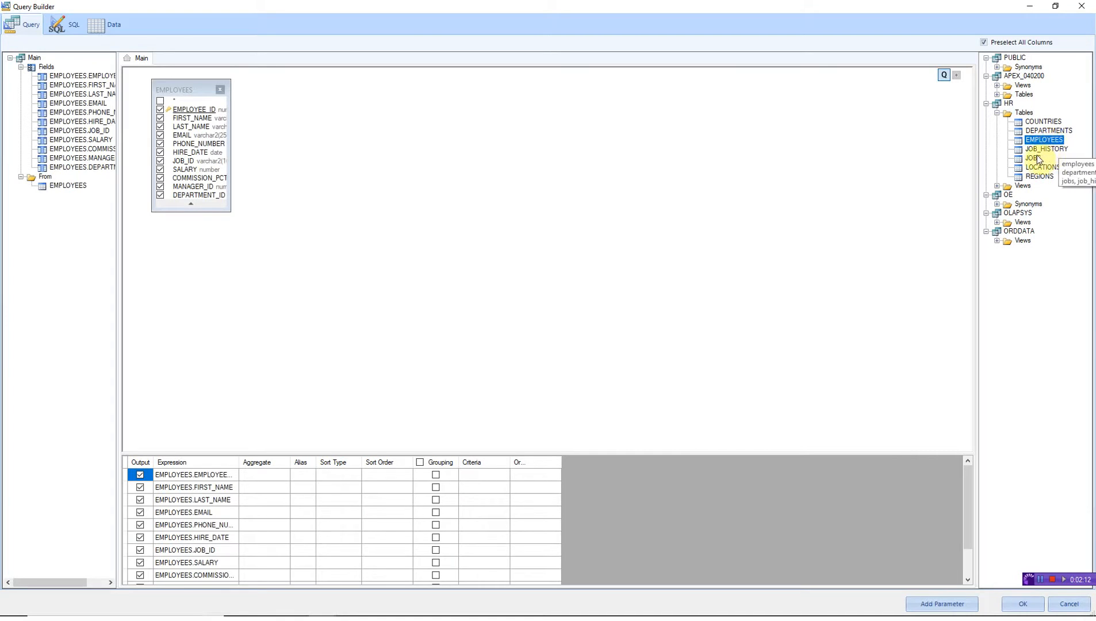
{"action": "left_click", "coordinate": [1034, 158]}
{"action": "double_click", "coordinate": [1035, 158]}
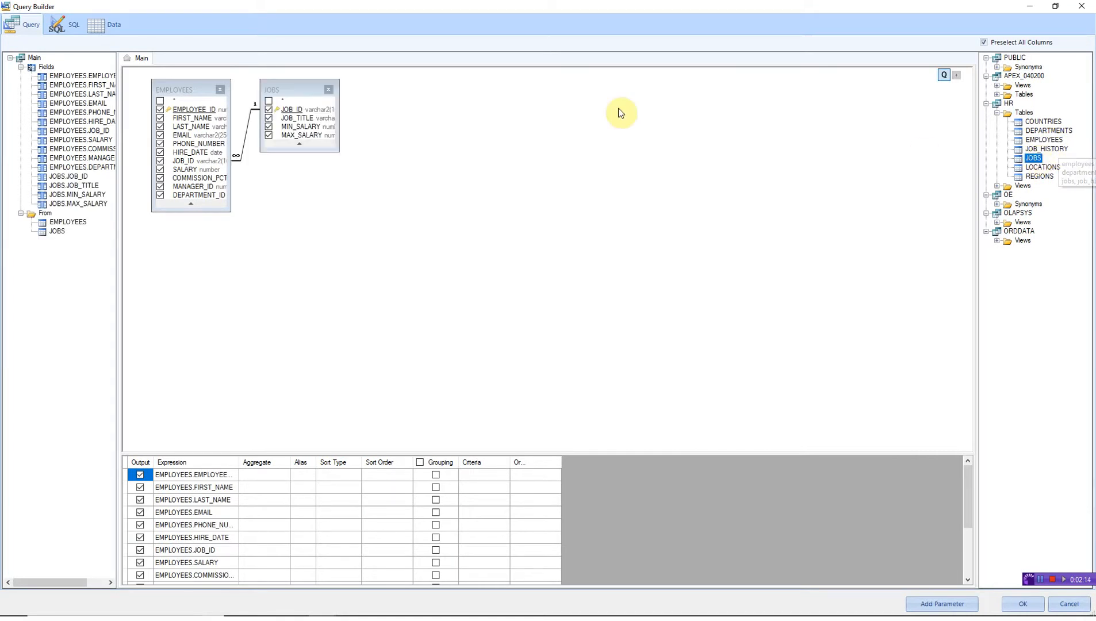
{"action": "left_click_drag", "start_coordinate": [303, 92], "coordinate": [337, 90]}
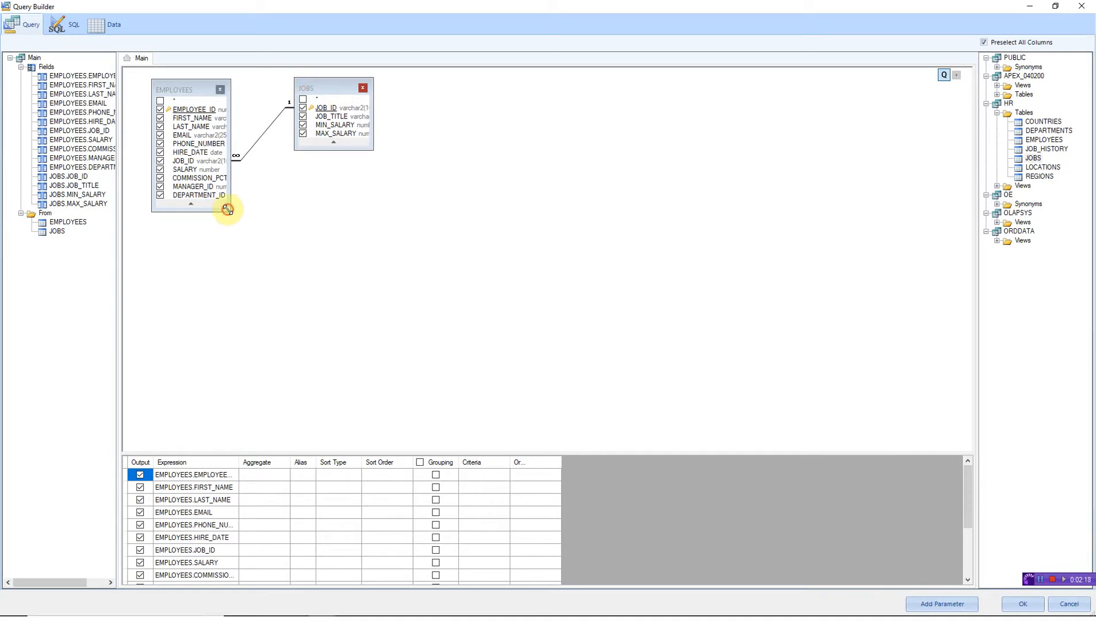
{"action": "left_click_drag", "start_coordinate": [230, 211], "coordinate": [257, 250]}
{"action": "left_click_drag", "start_coordinate": [372, 152], "coordinate": [397, 178]}
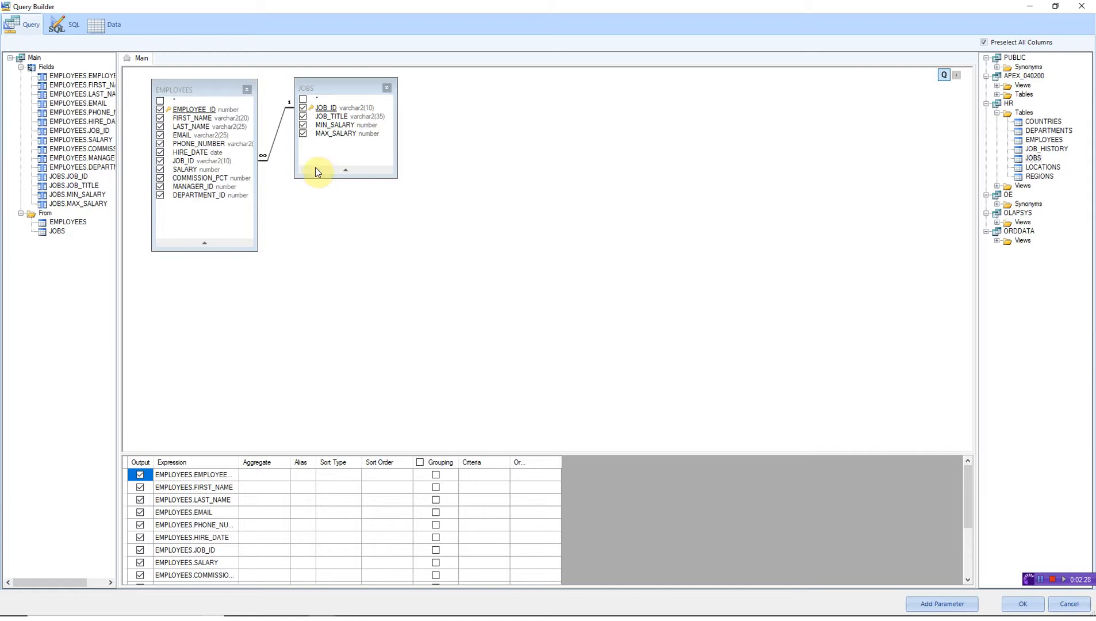
- Review the generated SQL and data preview, then accept the HR query
{"action": "left_click", "coordinate": [70, 26]}
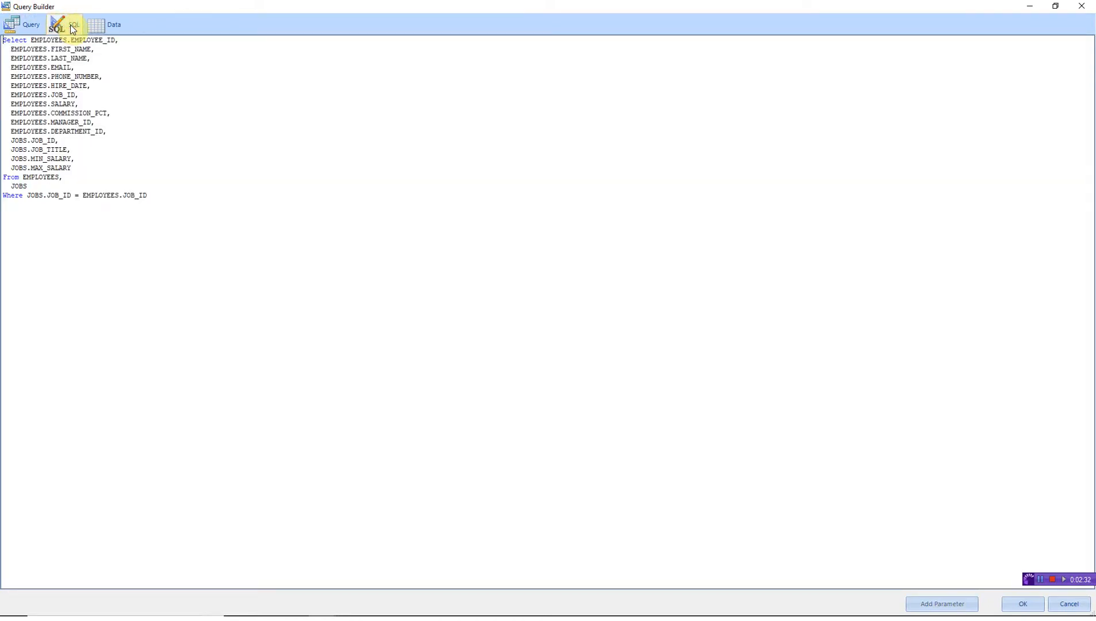
{"action": "left_click", "coordinate": [107, 23]}
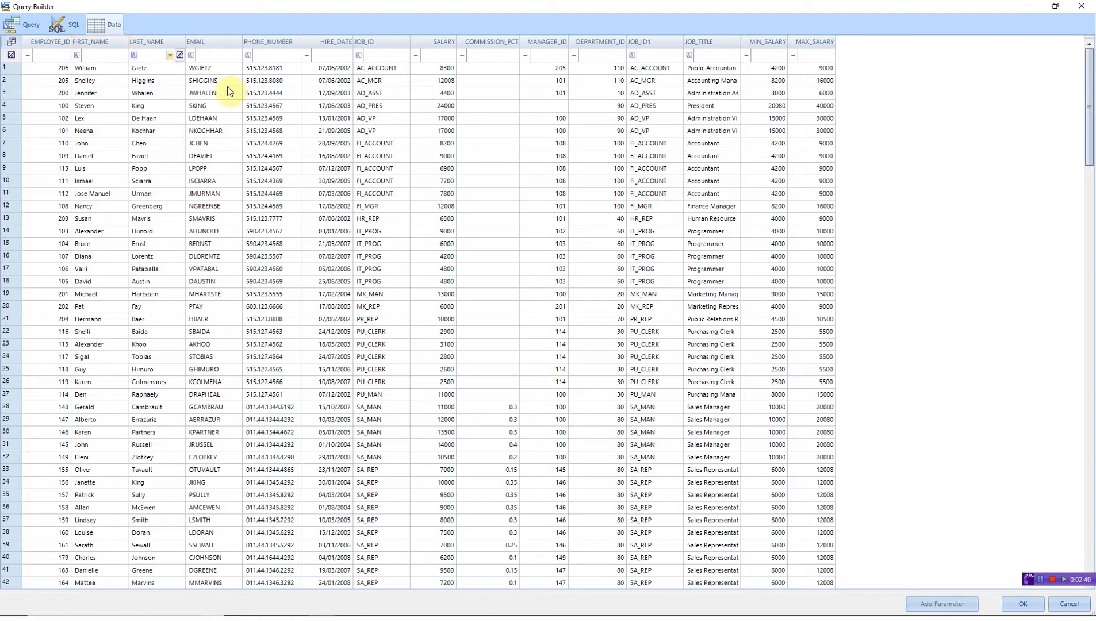
{"action": "left_click", "coordinate": [1023, 603]}
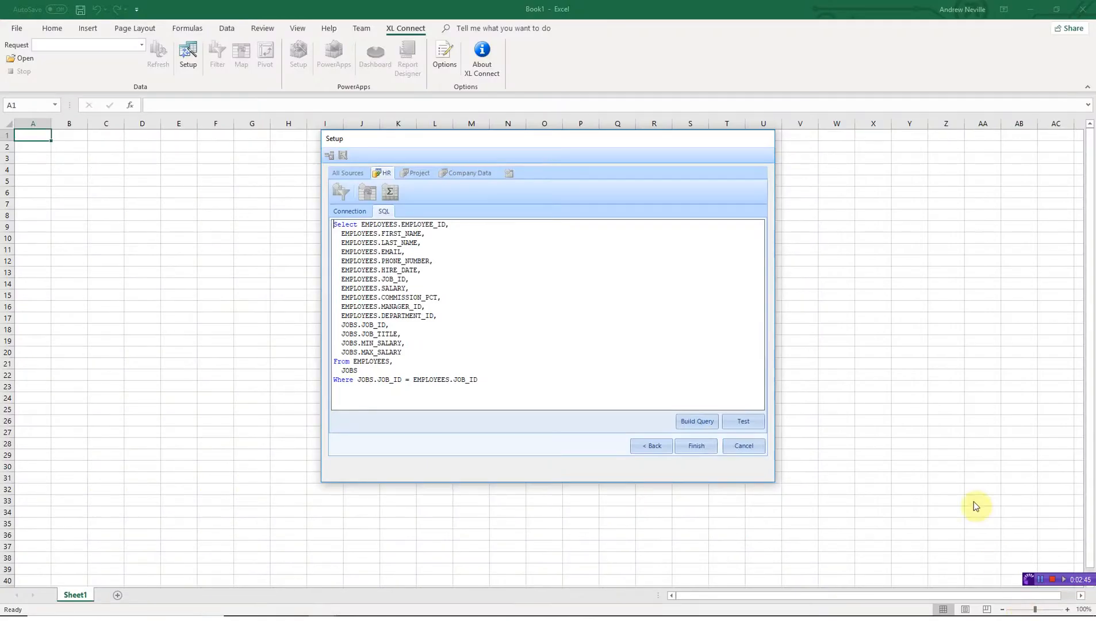
- Finish HR and connect Project via SQL Server Trusted Connection to NRWS0009\SQLEXPRESS01, database Projects
{"action": "left_click", "coordinate": [708, 447]}
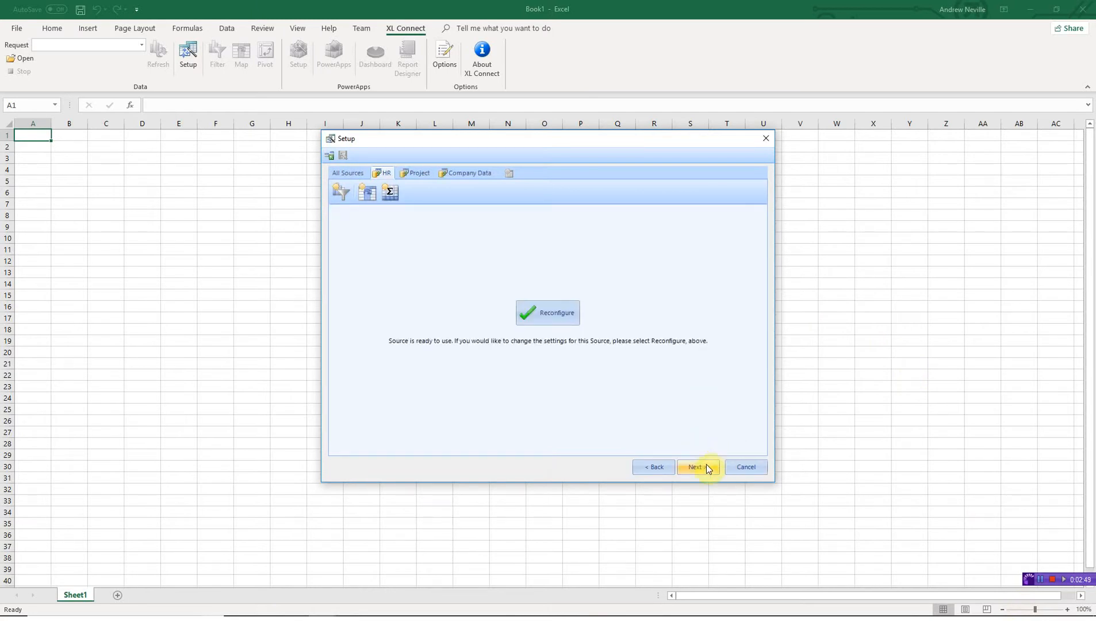
{"action": "left_click", "coordinate": [706, 465]}
{"action": "left_click", "coordinate": [668, 249]}
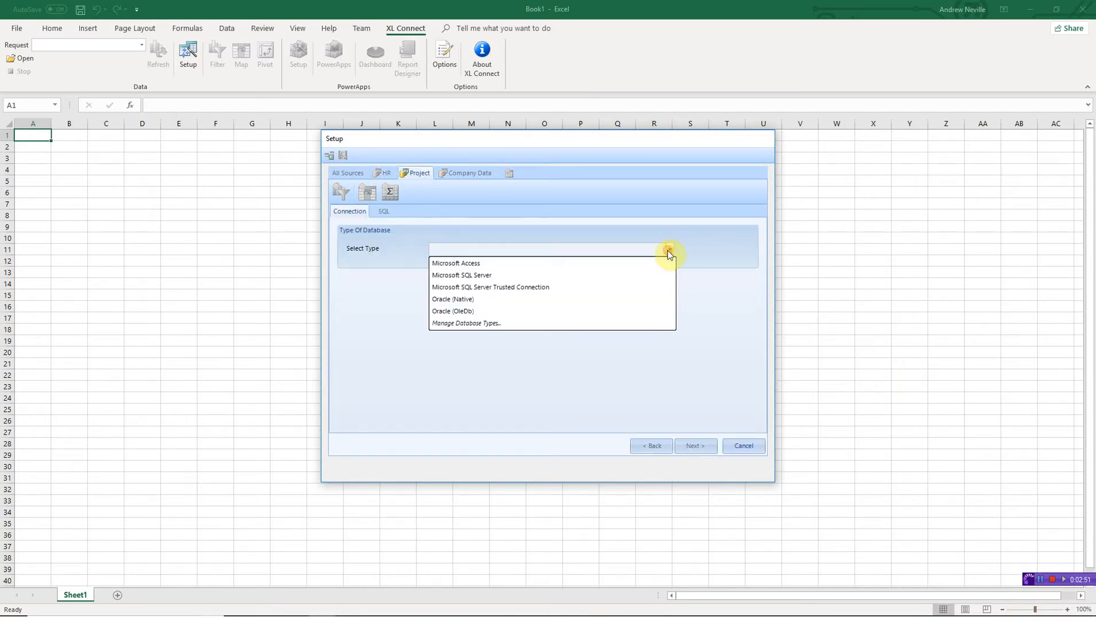
{"action": "left_click", "coordinate": [619, 287]}
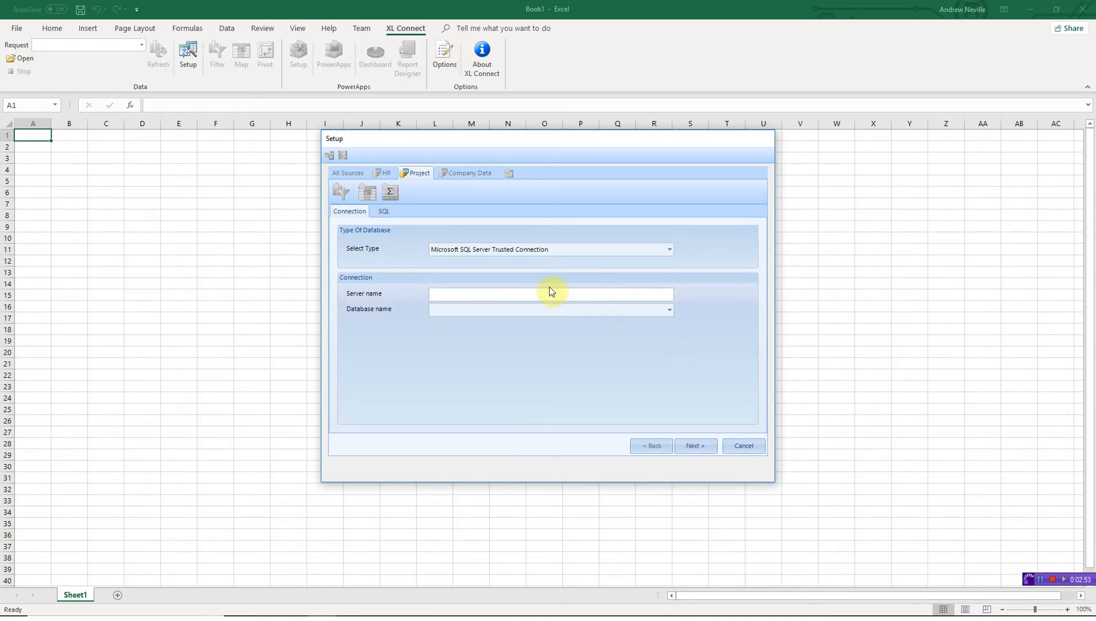
{"action": "type", "text": "NRWS0009\\SQLEXPRESS01"}
{"action": "left_click", "coordinate": [669, 310]}
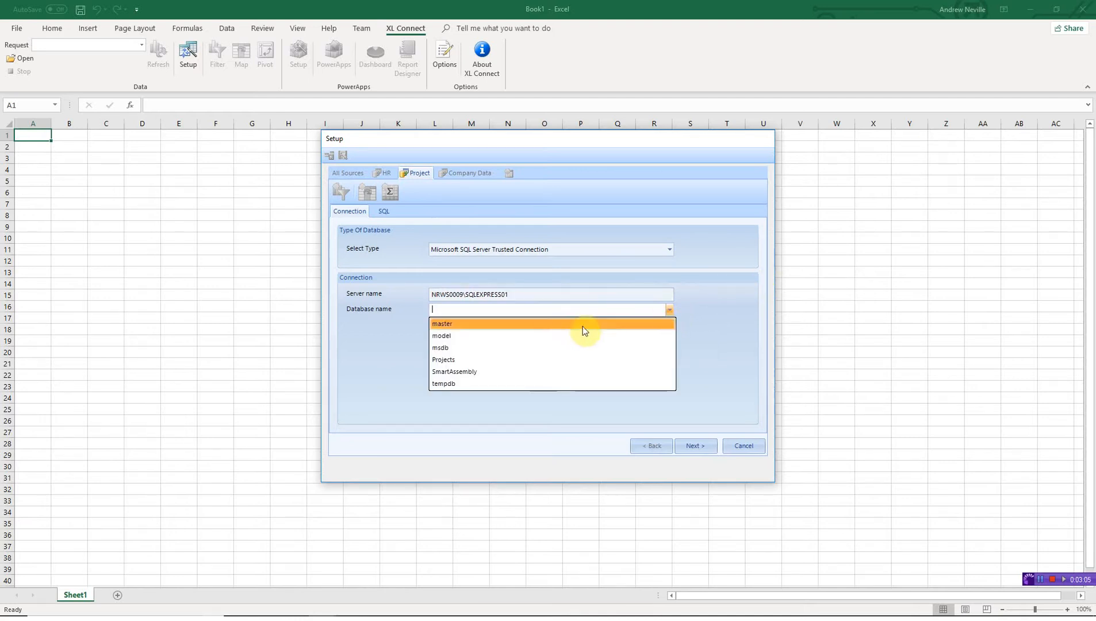
{"action": "left_click", "coordinate": [563, 360]}
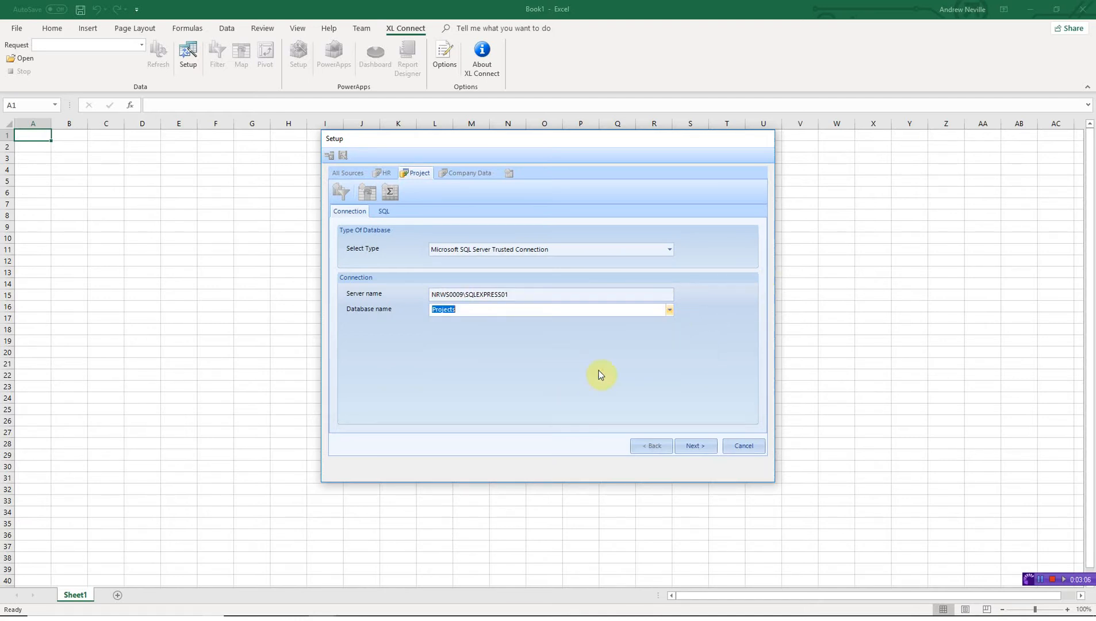
{"action": "left_click", "coordinate": [696, 447]}
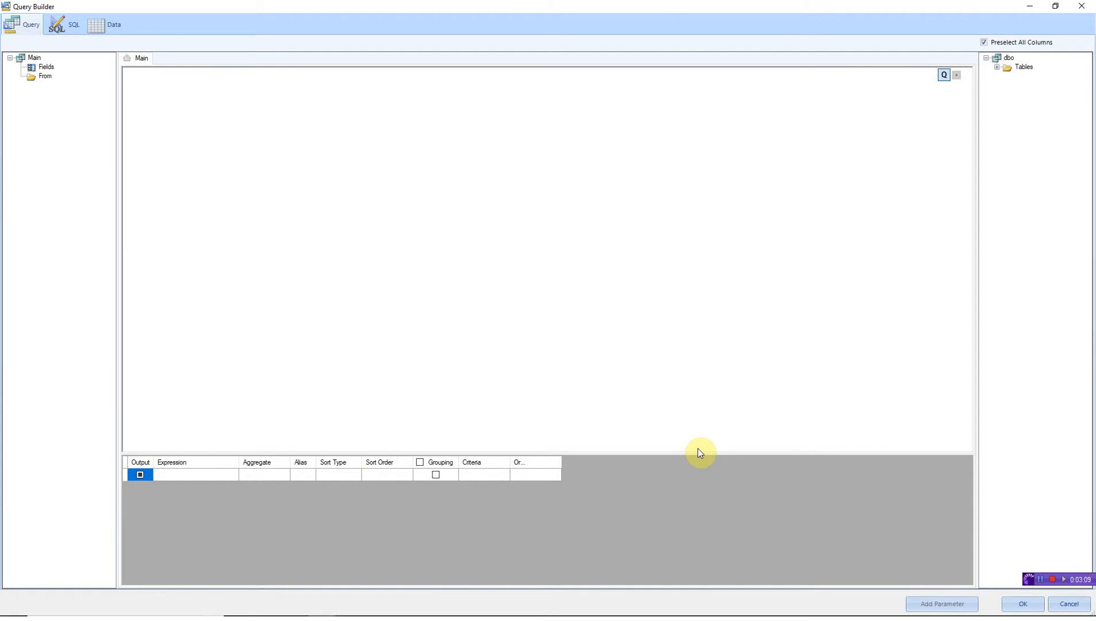
- Add the dbo Project_Members table to the Project query and review its SQL and data
{"action": "double_click", "coordinate": [1001, 68]}
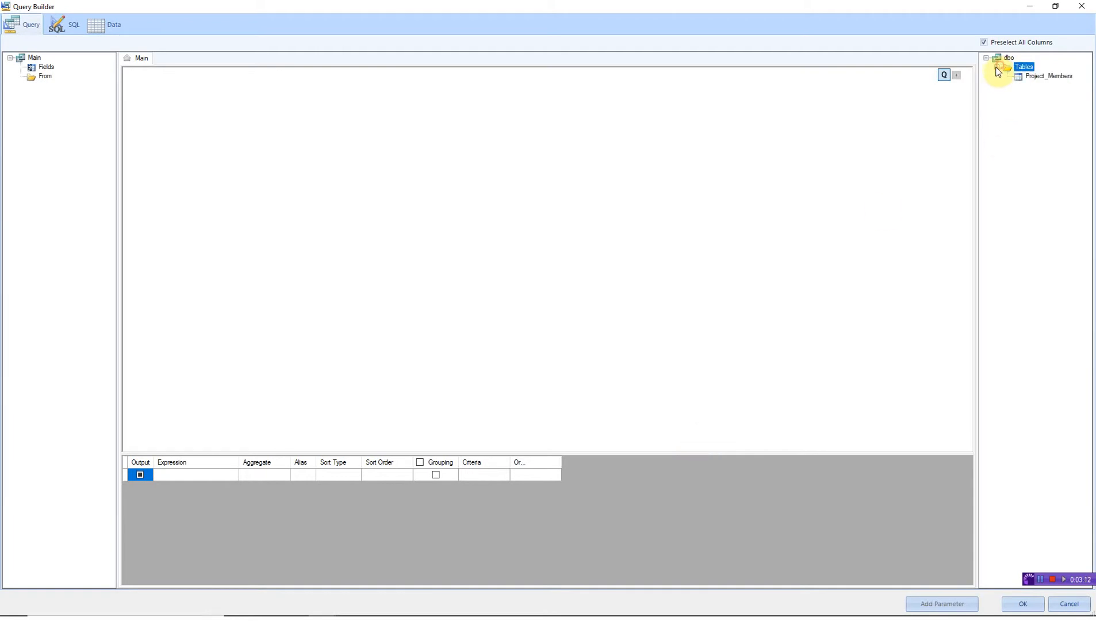
{"action": "double_click", "coordinate": [1041, 75]}
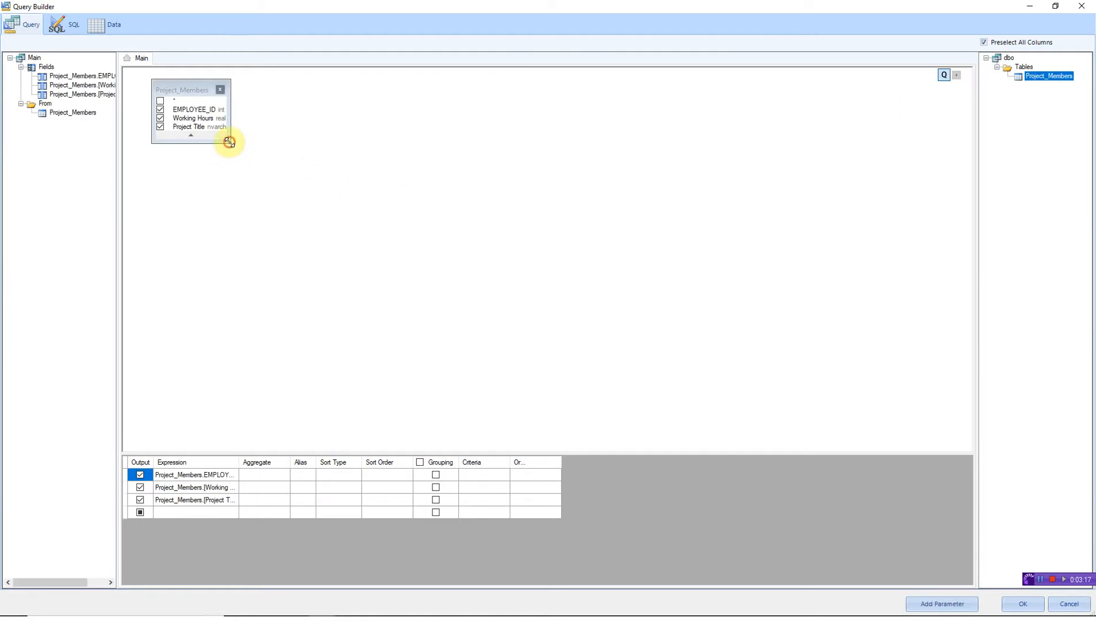
{"action": "left_click_drag", "start_coordinate": [229, 142], "coordinate": [291, 197]}
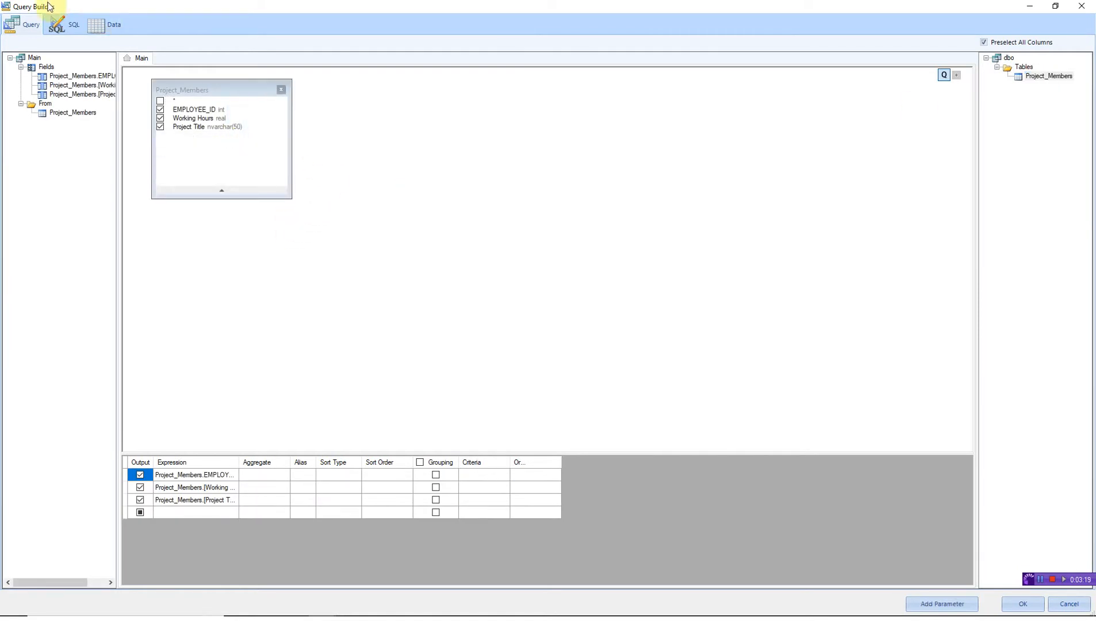
{"action": "left_click", "coordinate": [61, 29]}
{"action": "left_click", "coordinate": [96, 26]}
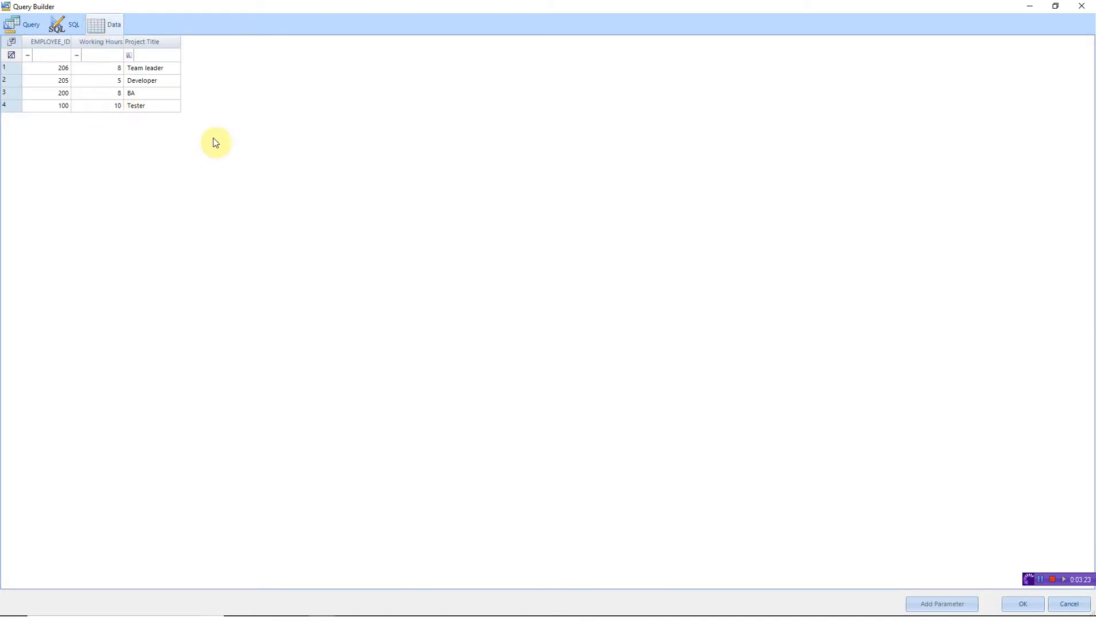
- Accept the Project query, then point Company Data to Excel Workbook H:\Project\Company Data.xlsx
{"action": "left_click", "coordinate": [1021, 603]}
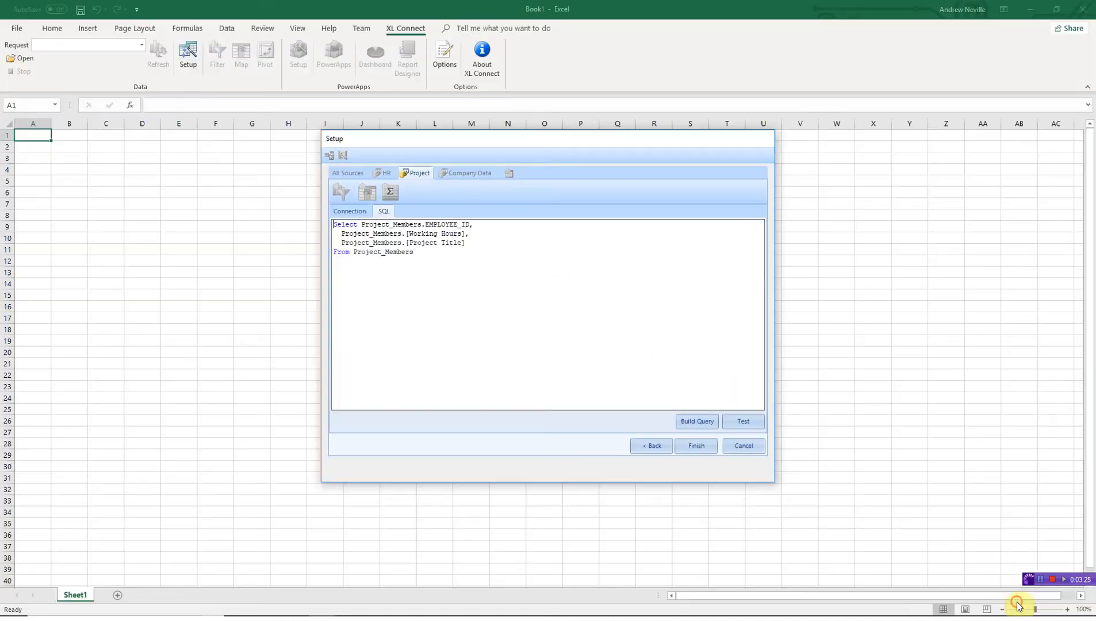
{"action": "left_click", "coordinate": [698, 445]}
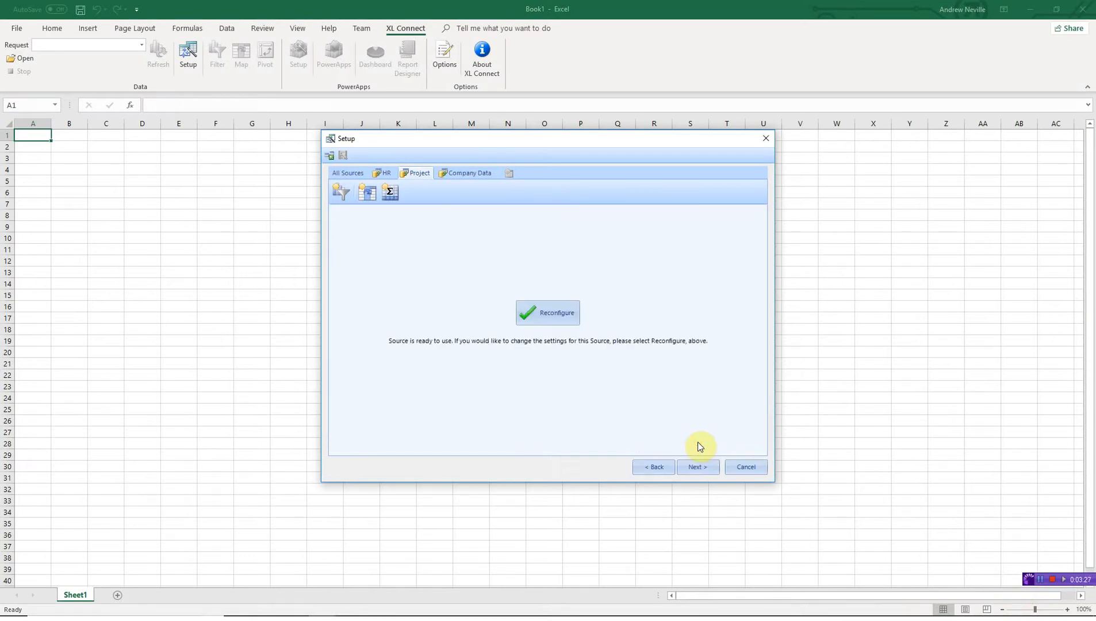
{"action": "left_click", "coordinate": [705, 464]}
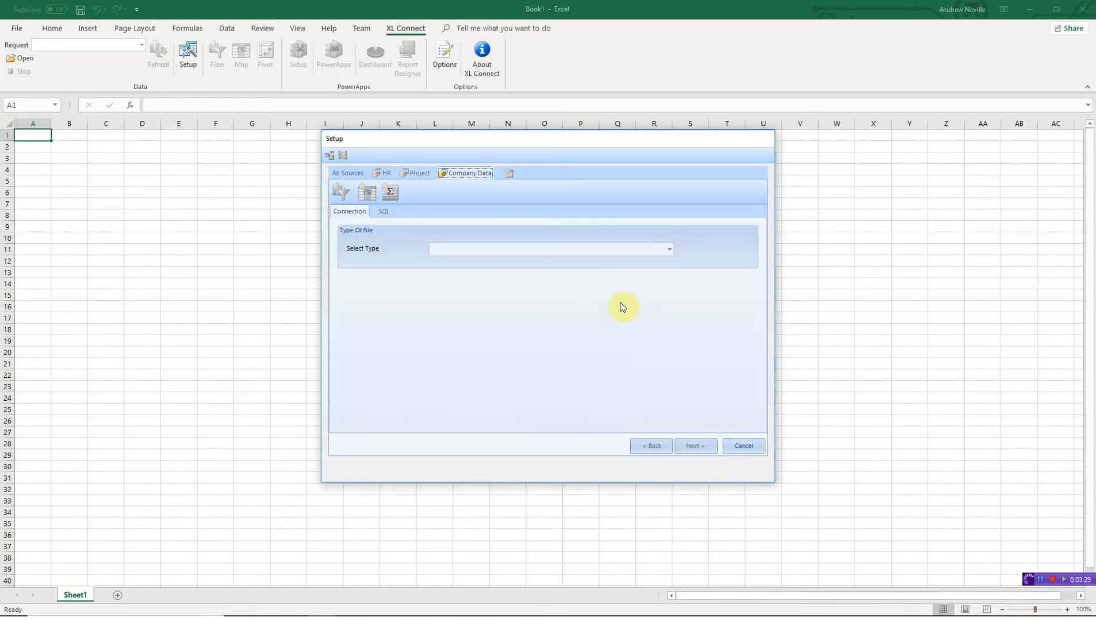
{"action": "left_click", "coordinate": [669, 249]}
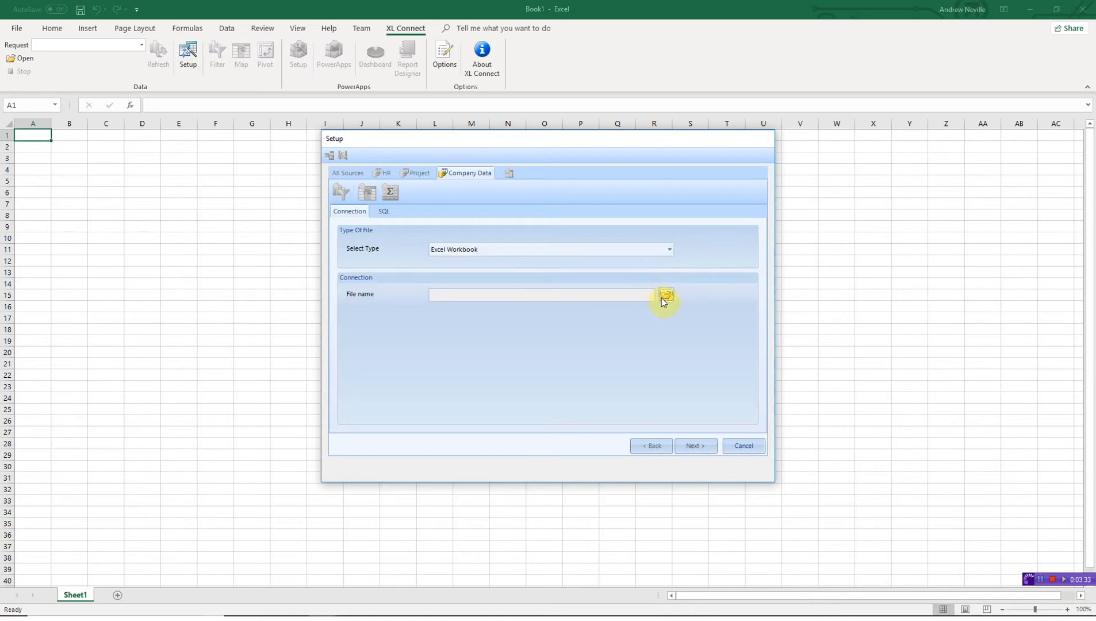
{"action": "left_click", "coordinate": [663, 298]}
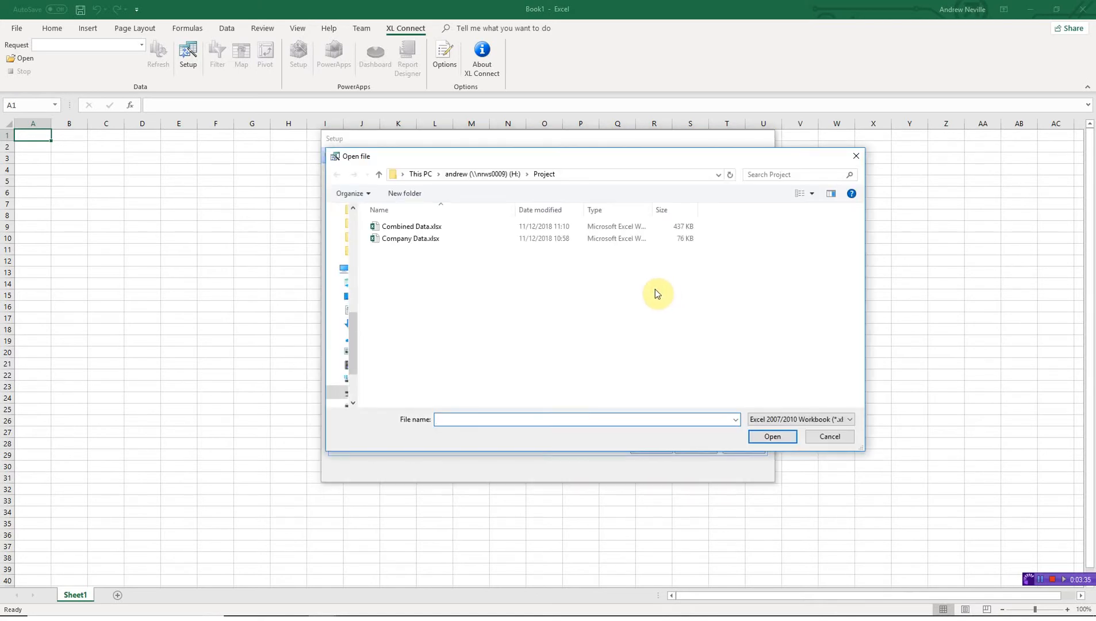
{"action": "double_click", "coordinate": [408, 238]}
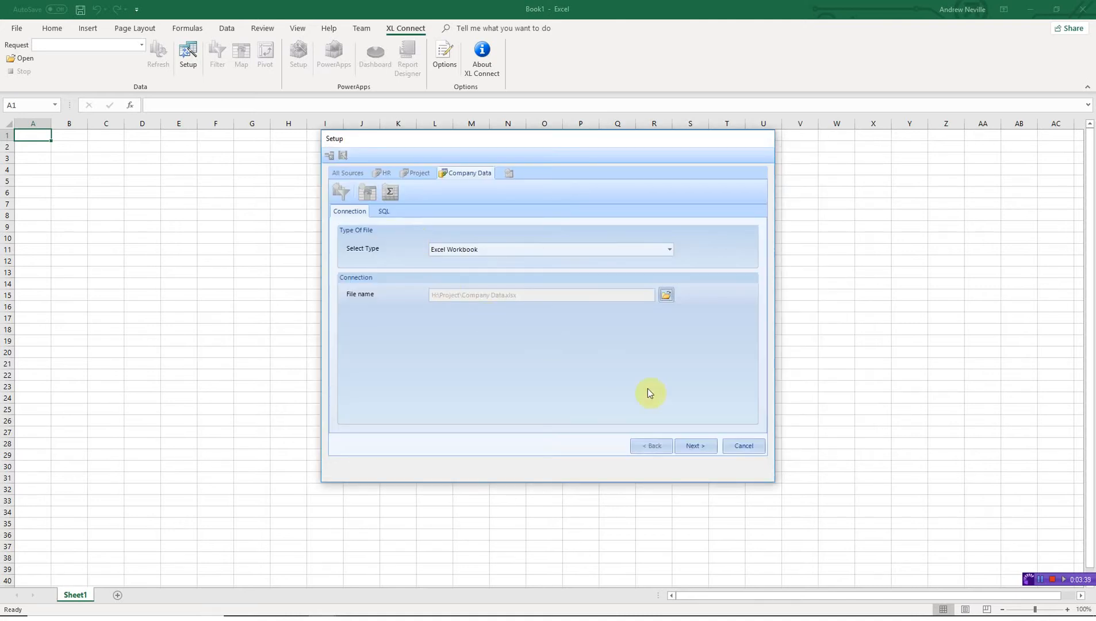
{"action": "left_click", "coordinate": [692, 446]}
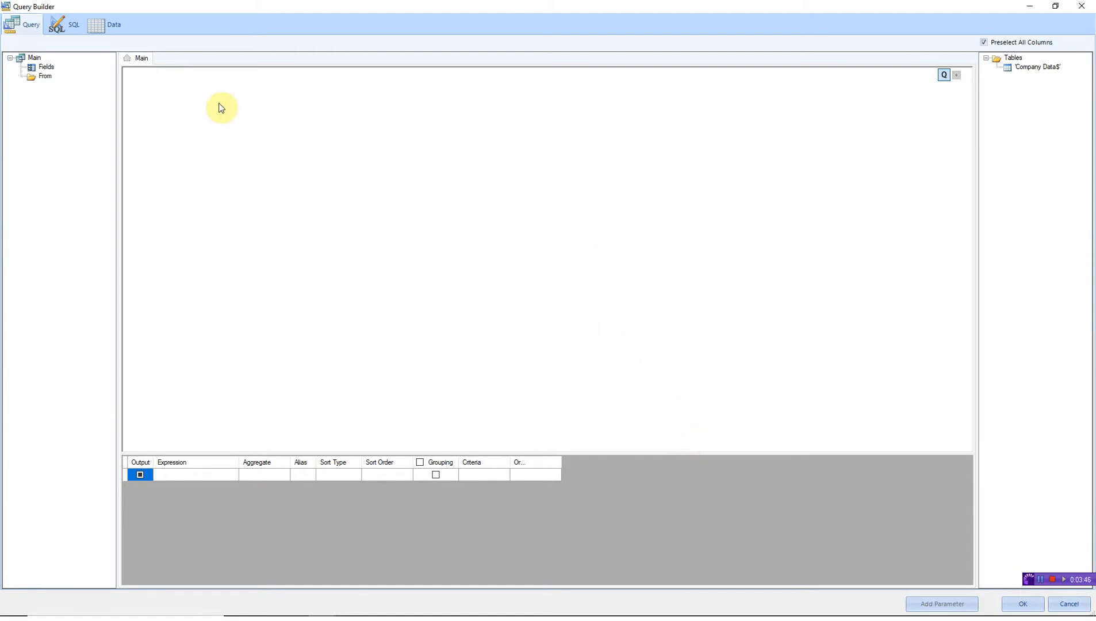
- Add all columns of the Company Data$ table, review SQL and data rows, and accept
{"action": "left_click", "coordinate": [66, 26]}
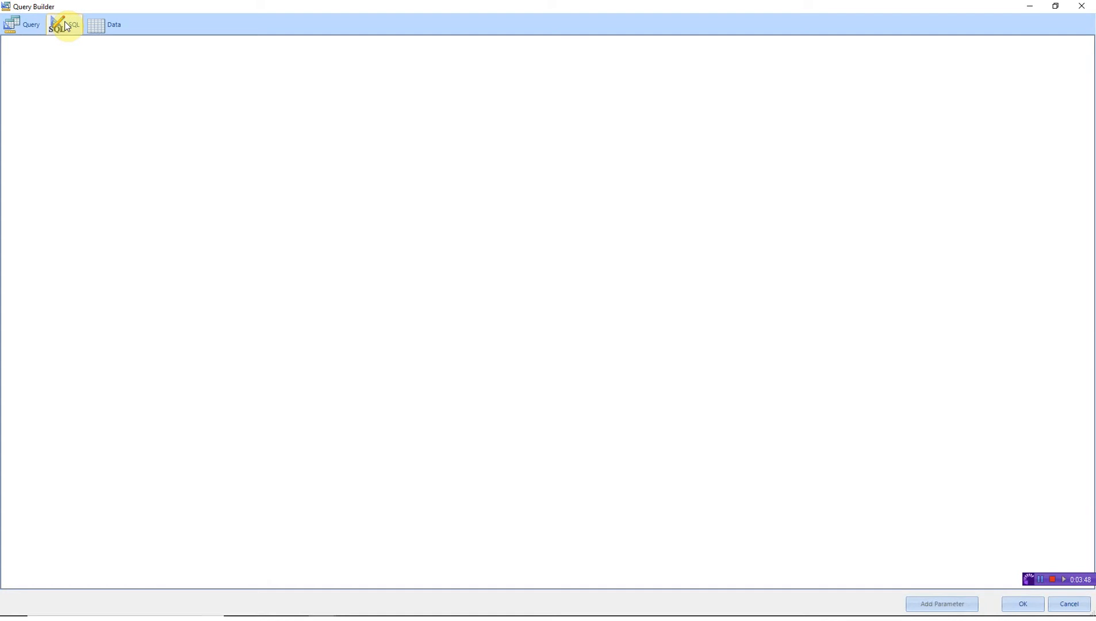
{"action": "left_click", "coordinate": [27, 25]}
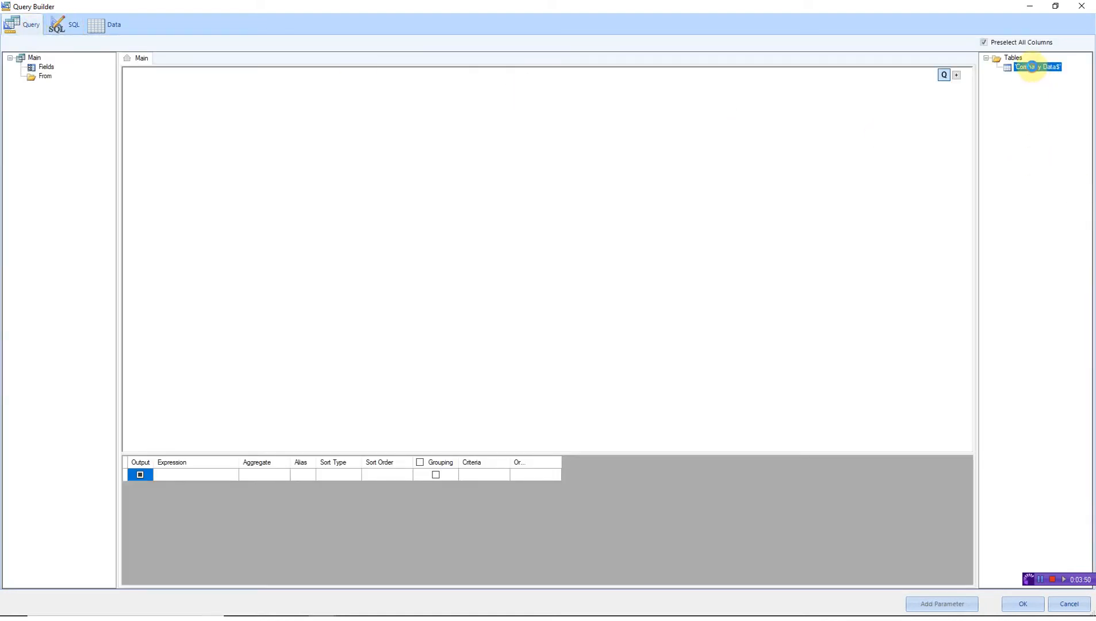
{"action": "double_click", "coordinate": [1032, 66]}
{"action": "left_click_drag", "start_coordinate": [230, 354], "coordinate": [343, 372]}
{"action": "left_click", "coordinate": [65, 27]}
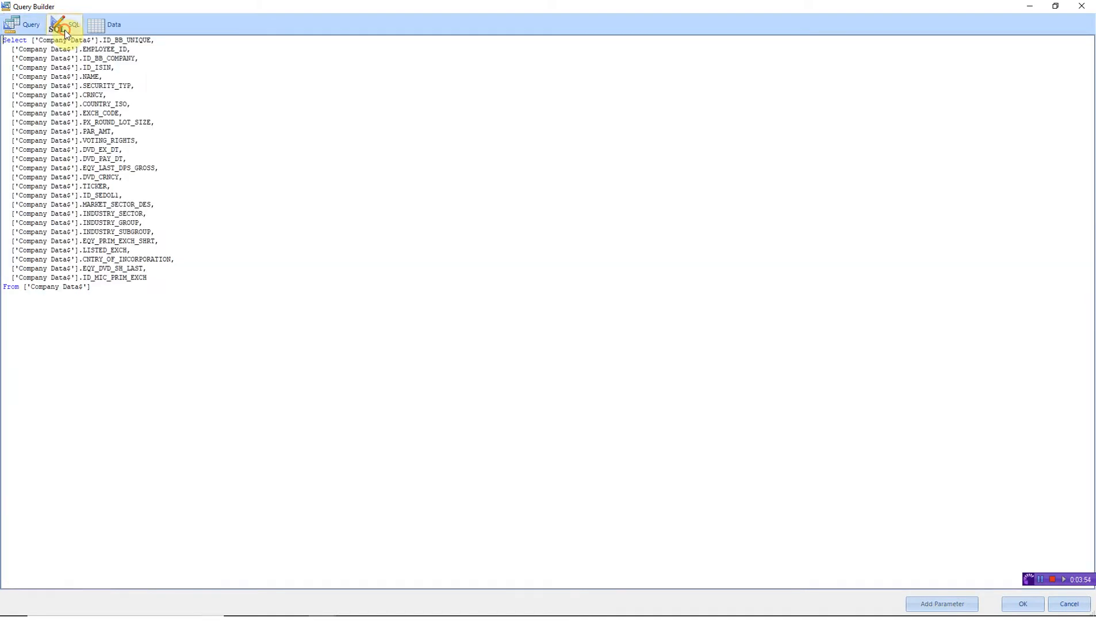
{"action": "left_click", "coordinate": [107, 30]}
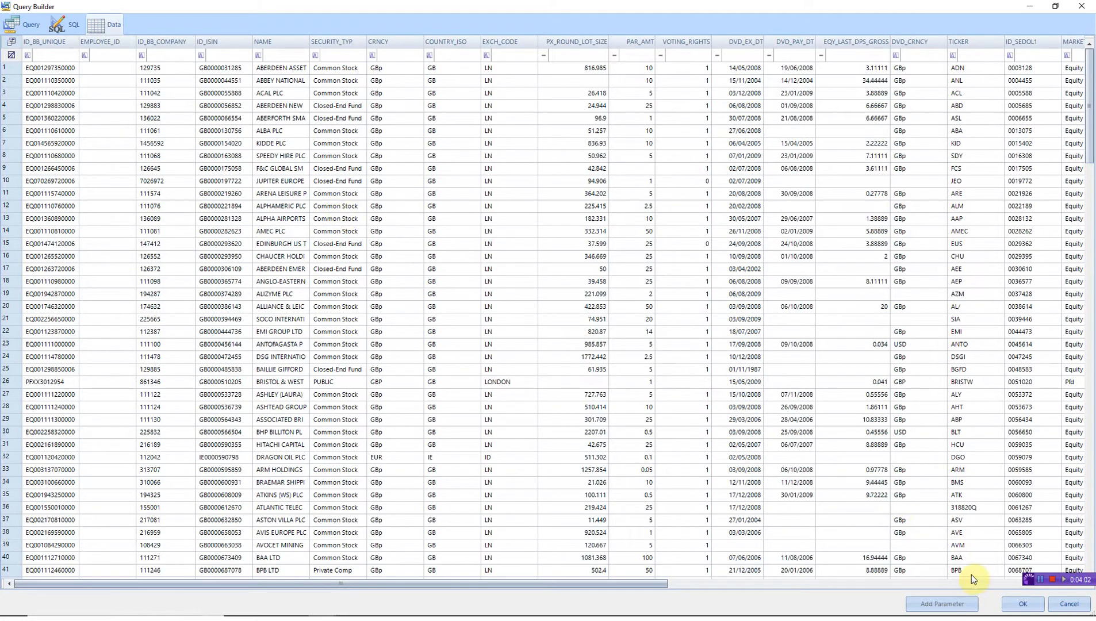
{"action": "left_click", "coordinate": [1015, 601]}
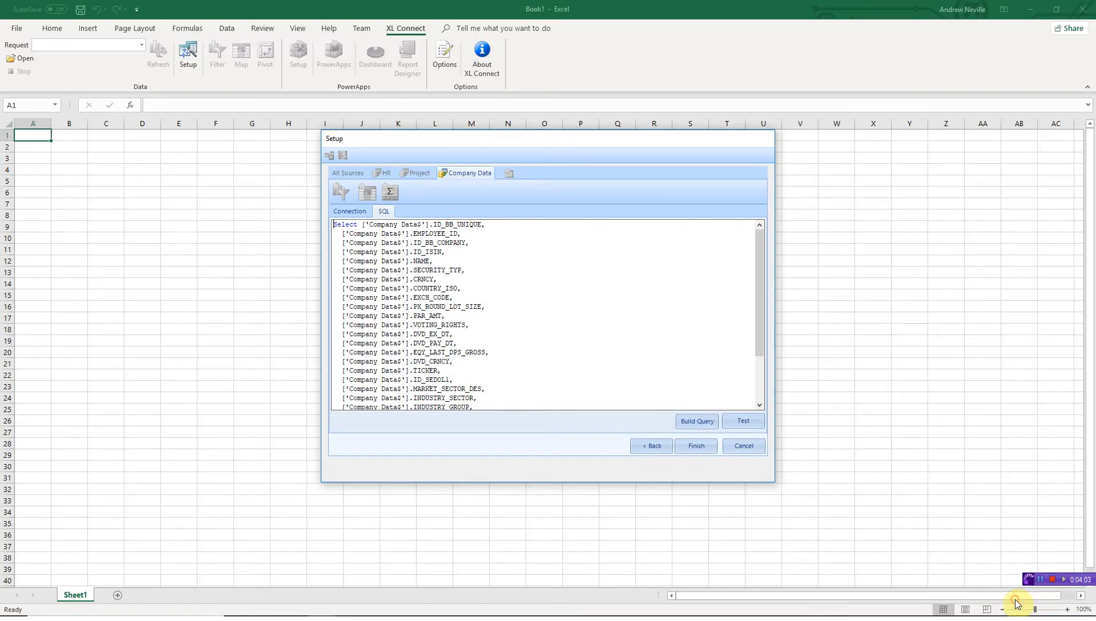
- Add HR and Project tables to the Result query, inner-joined on EMPLOYEE_ID, and accept
{"action": "left_click", "coordinate": [705, 445]}
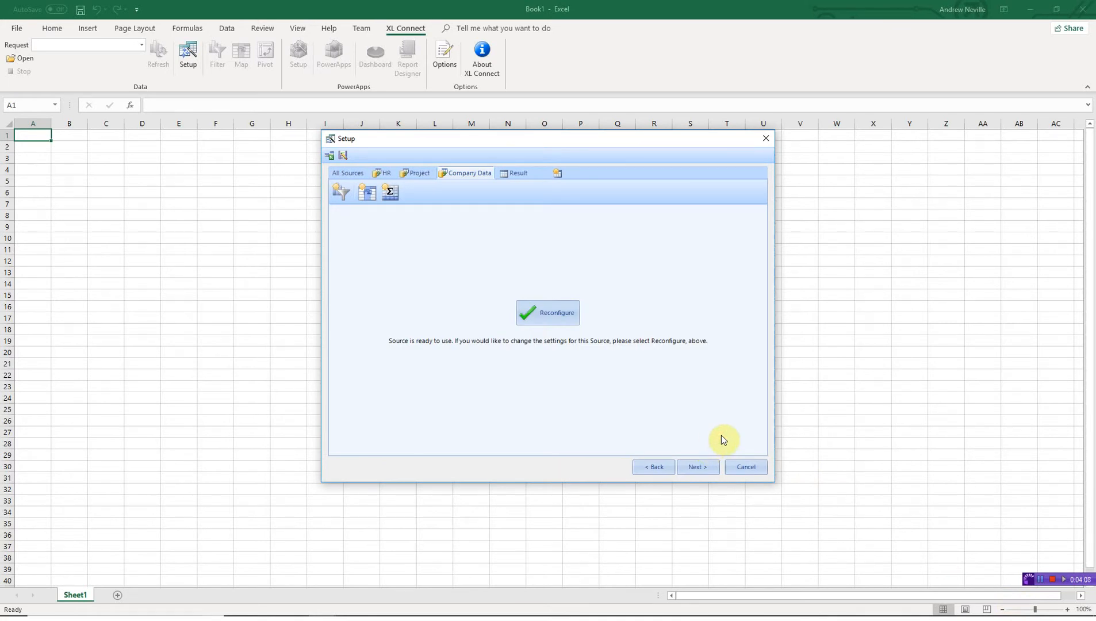
{"action": "left_click", "coordinate": [702, 466]}
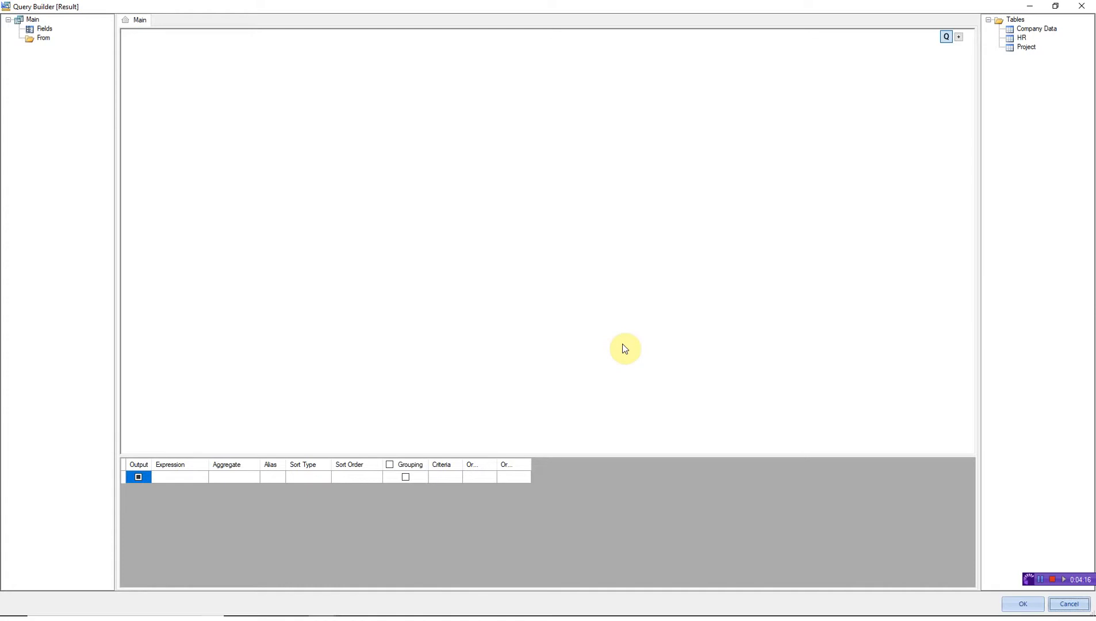
{"action": "double_click", "coordinate": [1021, 38]}
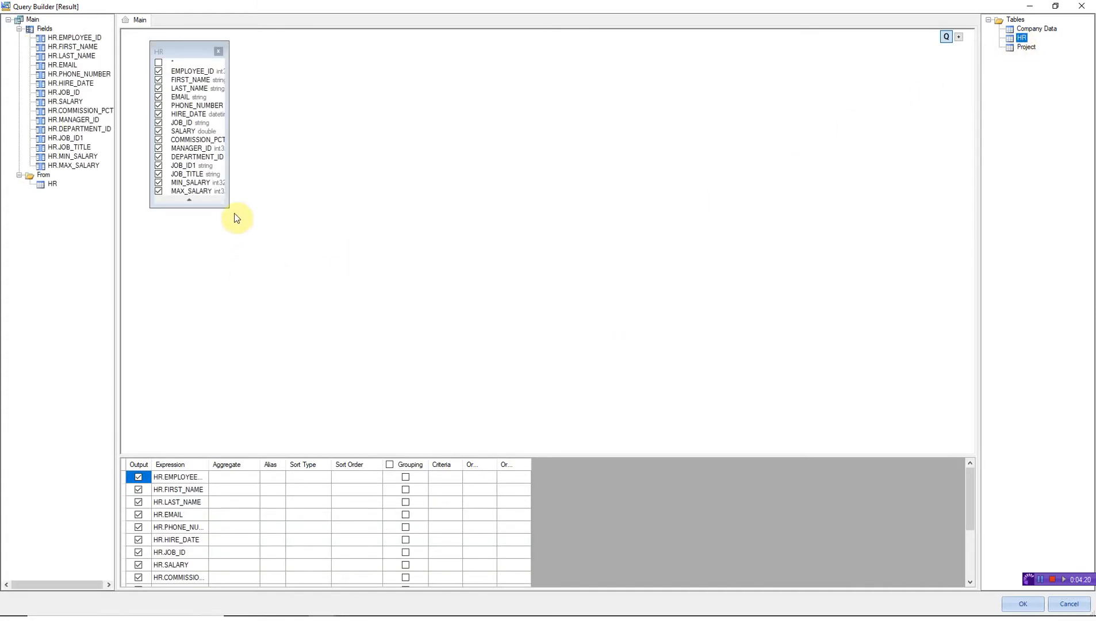
{"action": "left_click_drag", "start_coordinate": [228, 207], "coordinate": [290, 242]}
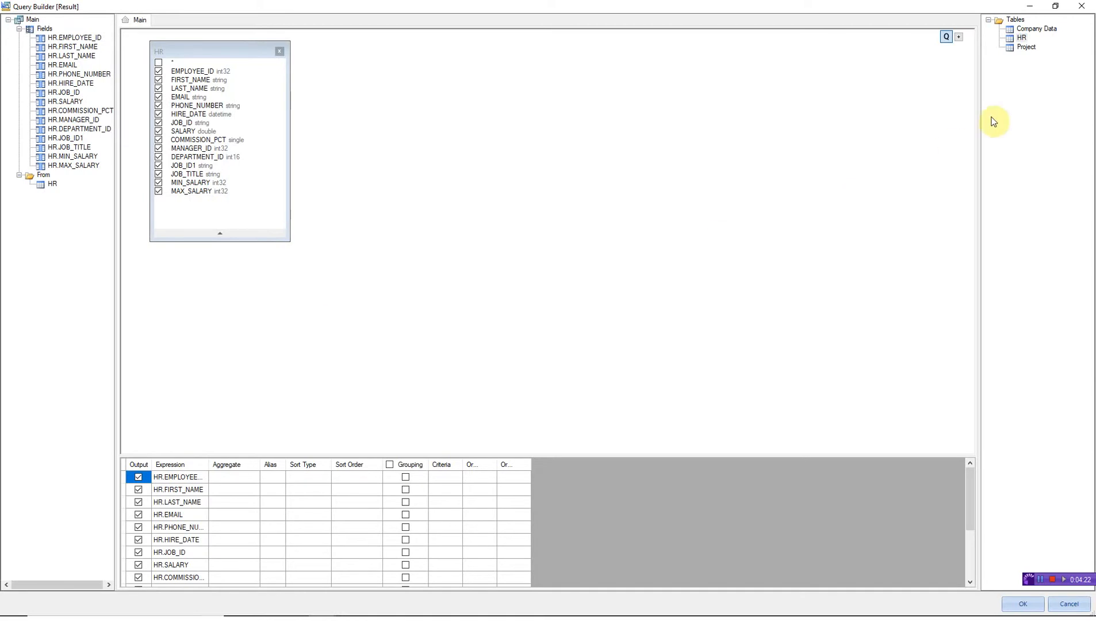
{"action": "double_click", "coordinate": [1026, 47]}
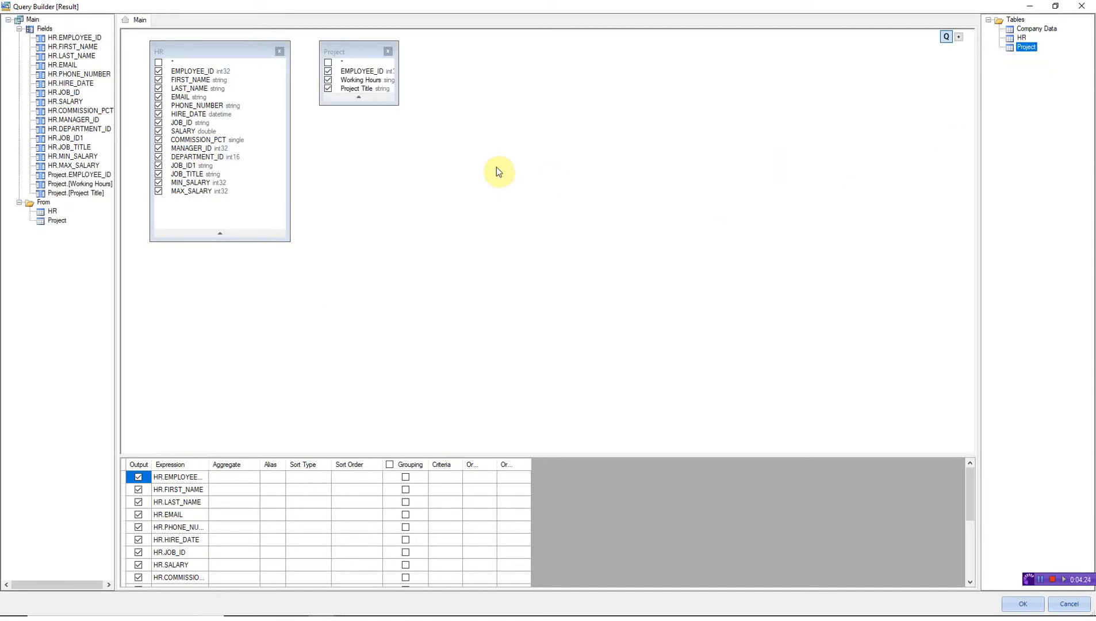
{"action": "left_click_drag", "start_coordinate": [397, 104], "coordinate": [448, 139]}
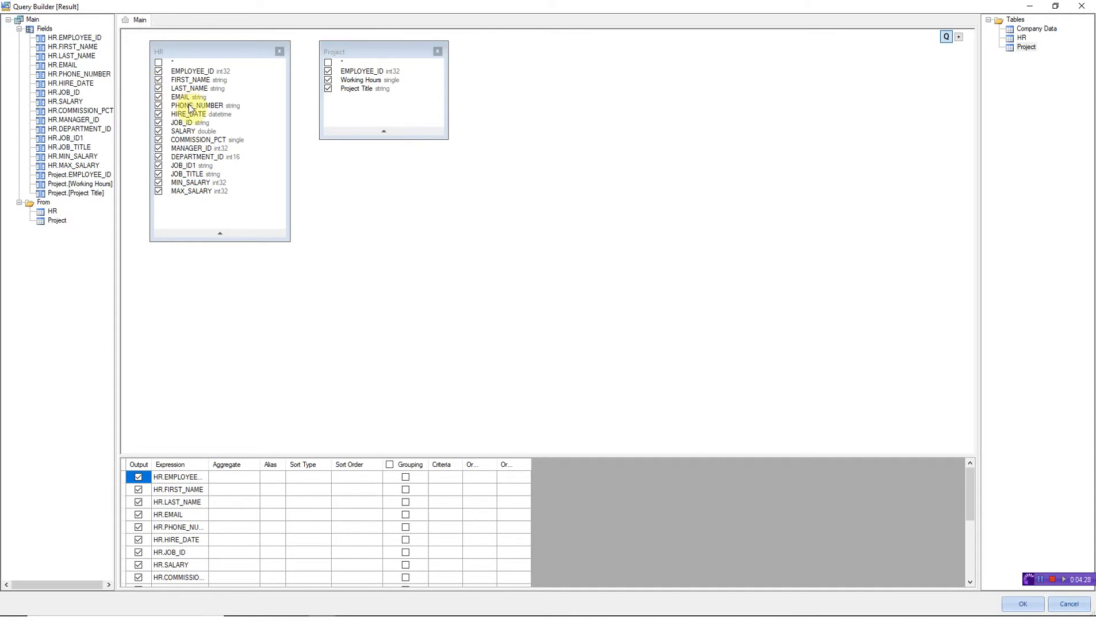
{"action": "left_click_drag", "start_coordinate": [200, 70], "coordinate": [348, 73]}
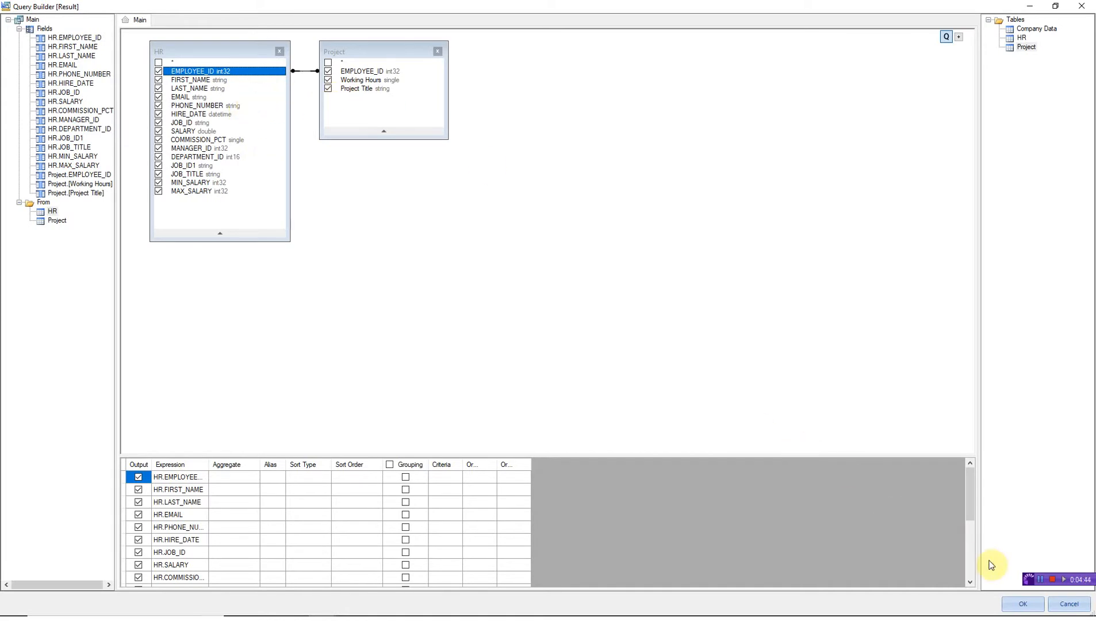
{"action": "left_click", "coordinate": [1022, 604]}
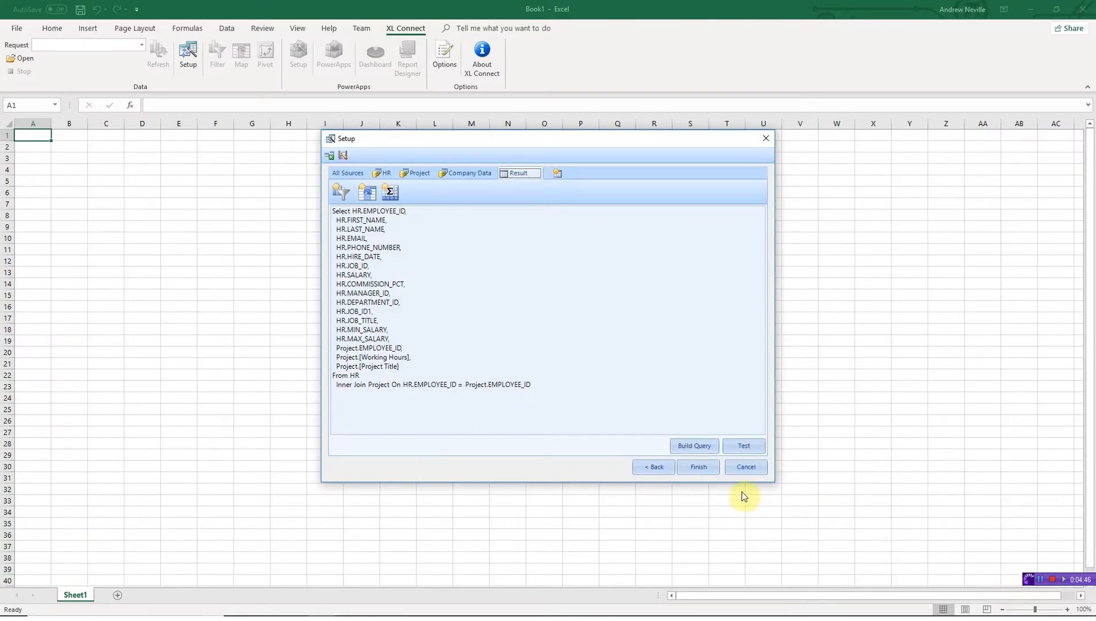
- Create Result-2 with all Company Data fields, then return to the first Result query
{"action": "left_click", "coordinate": [558, 173]}
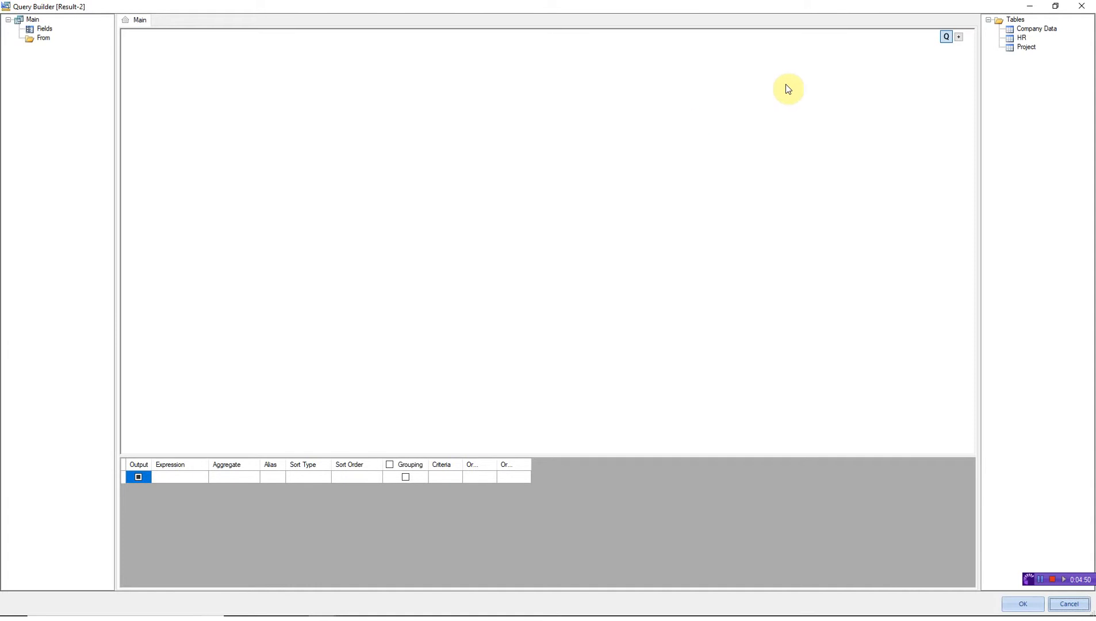
{"action": "double_click", "coordinate": [1020, 29]}
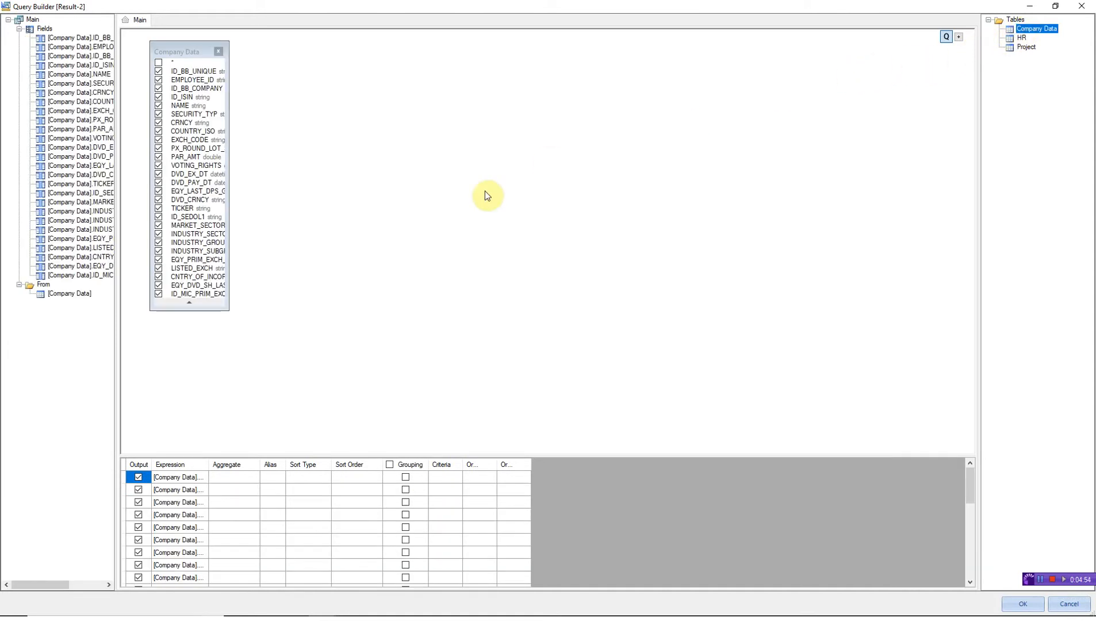
{"action": "left_click_drag", "start_coordinate": [228, 309], "coordinate": [313, 343]}
{"action": "left_click", "coordinate": [1022, 604]}
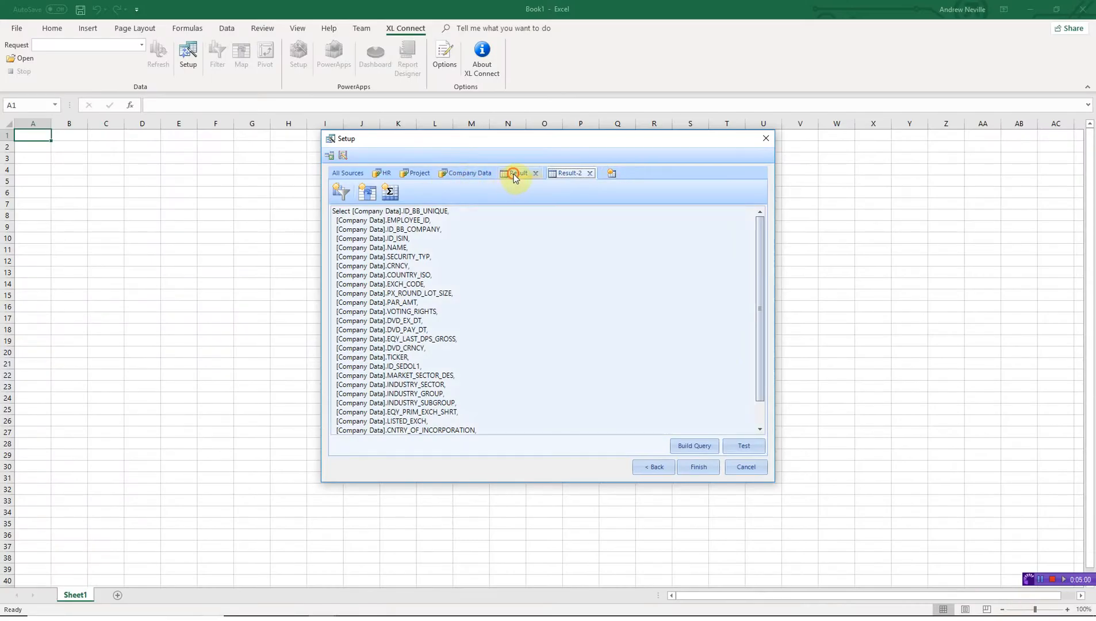
{"action": "left_click", "coordinate": [515, 174]}
- Rename the Result query to 'HR Projects'
{"action": "left_click", "coordinate": [516, 173]}
{"action": "left_click_drag", "start_coordinate": [581, 181], "coordinate": [550, 186]}
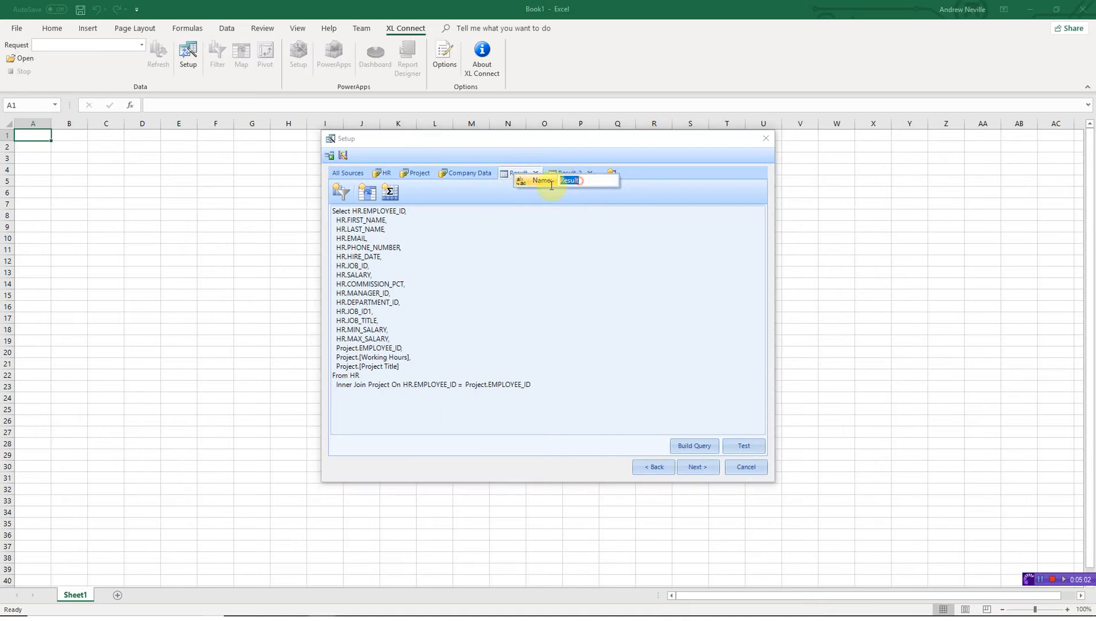
{"action": "type", "text": "HR Projects"}
{"action": "key", "text": "Return"}
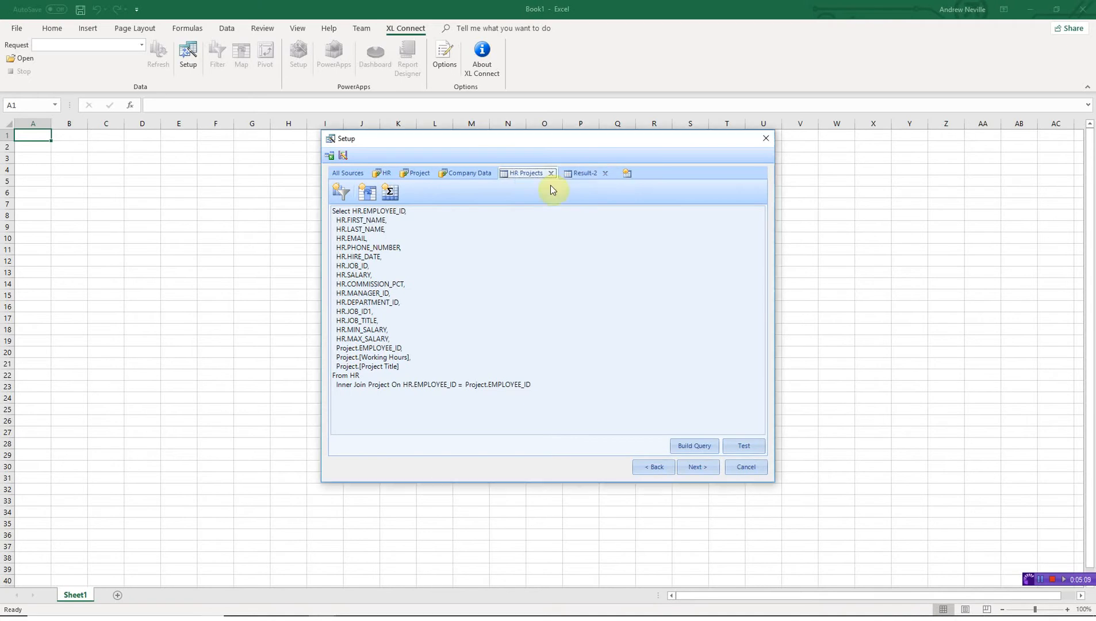
- Rename the Result-2 query to 'Company Data' and finish the setup wizard
{"action": "left_click", "coordinate": [585, 172]}
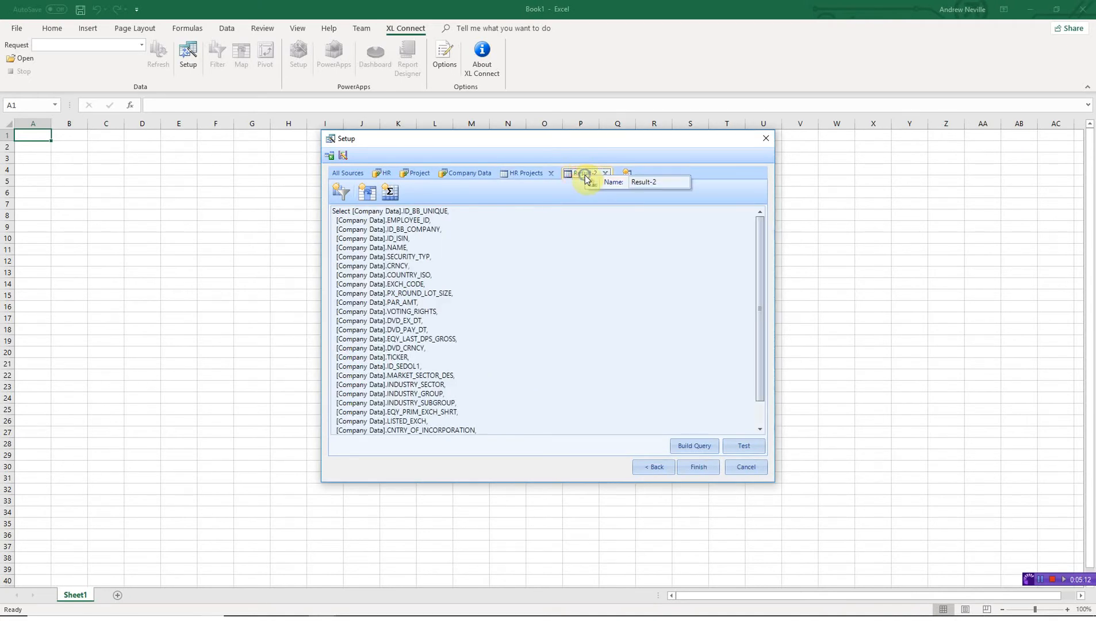
{"action": "double_click", "coordinate": [669, 183]}
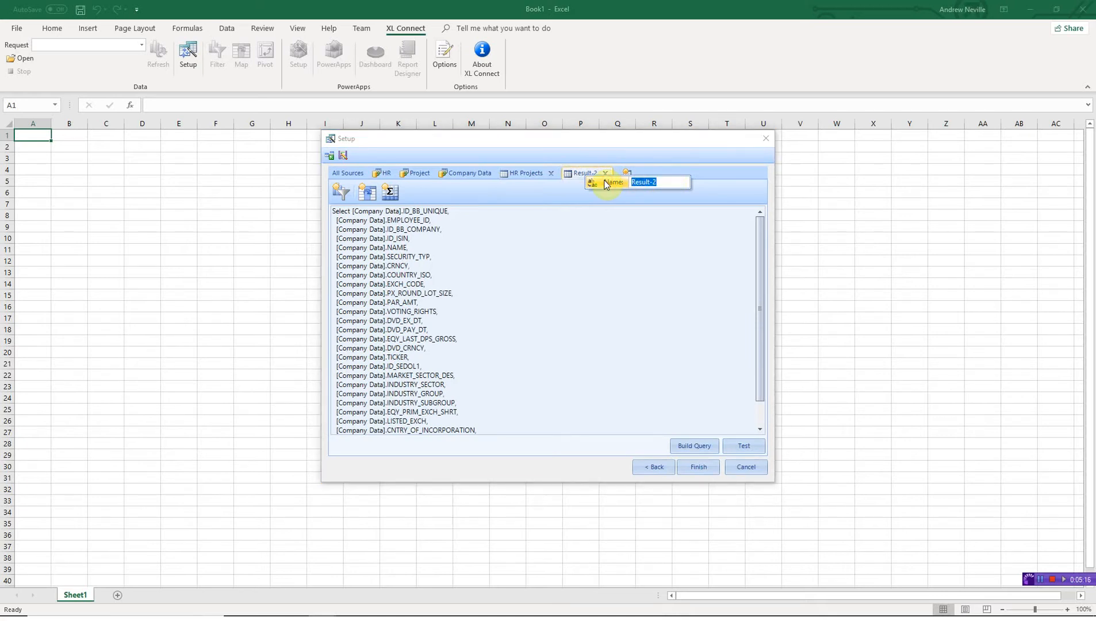
{"action": "type", "text": "Company Data"}
{"action": "key", "text": "Return"}
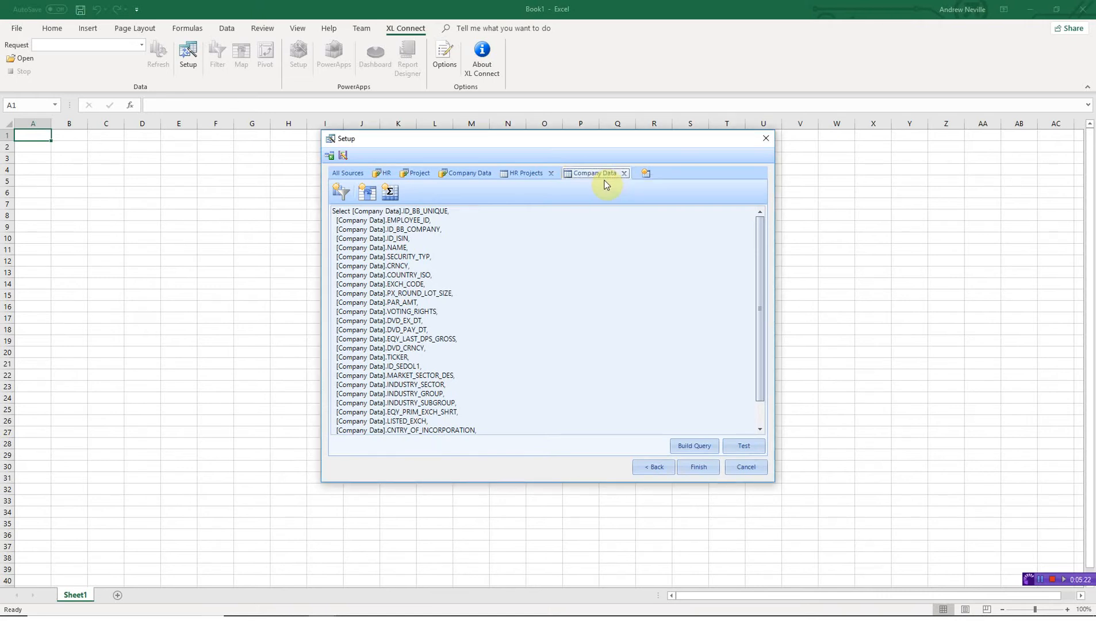
{"action": "left_click", "coordinate": [694, 467]}
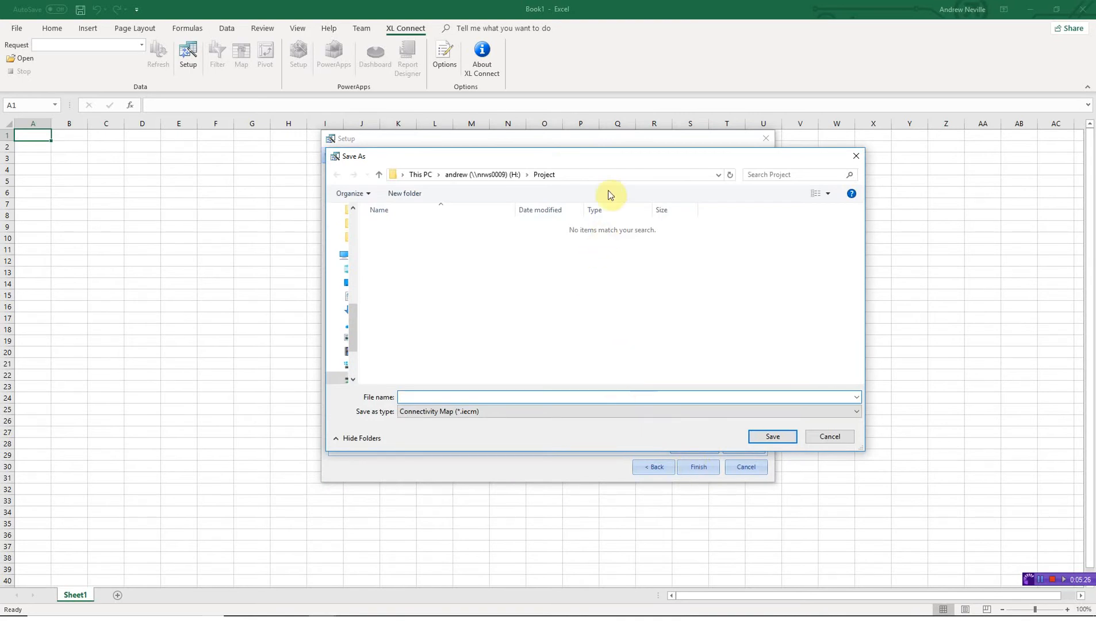
- Save the connectivity map as 'HR And Company Data', closing the setup wizard
{"action": "left_click_drag", "start_coordinate": [608, 159], "coordinate": [594, 157]}
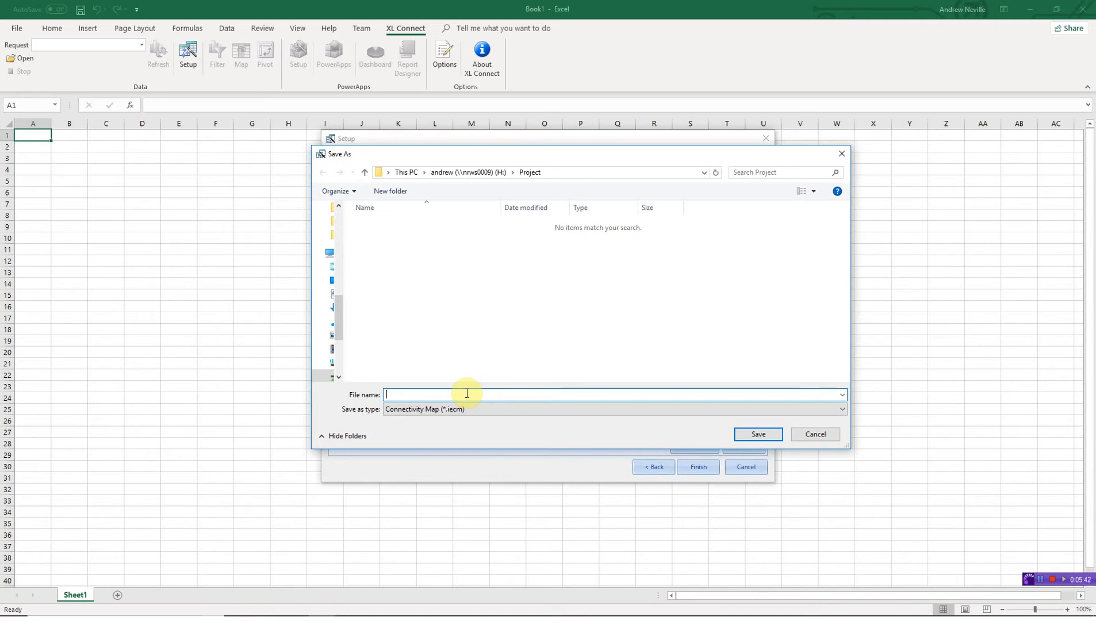
{"action": "type", "text": "HR And Company Data"}
{"action": "key", "text": "Return"}
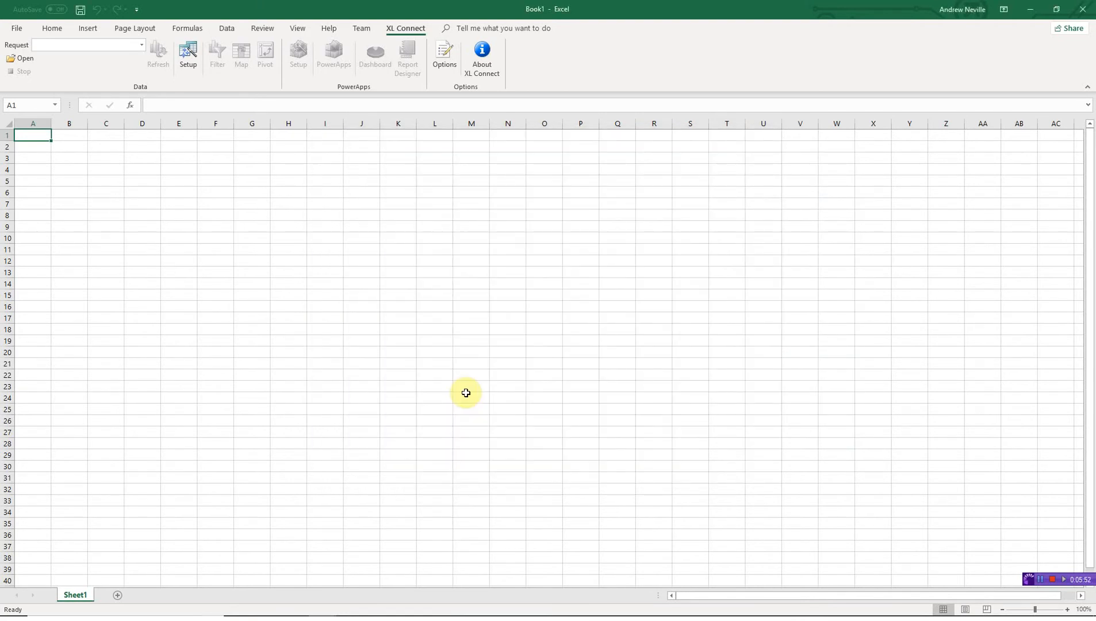
- Retrieve the HR And Company Data request and view the XL Connect Company Data sheet
{"action": "left_click", "coordinate": [143, 45]}
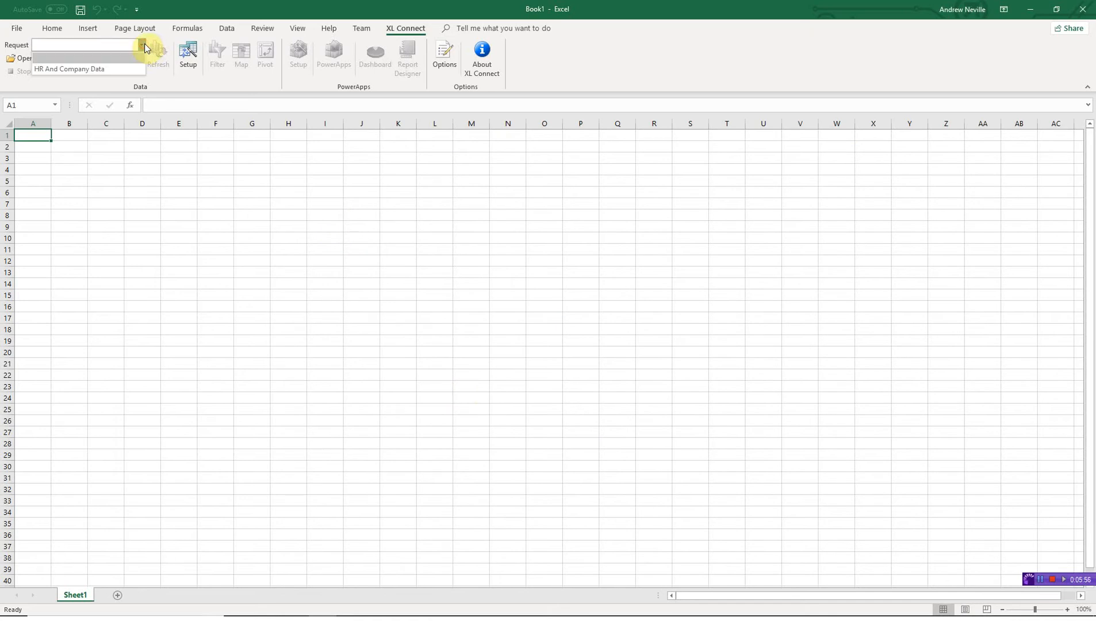
{"action": "left_click", "coordinate": [122, 68]}
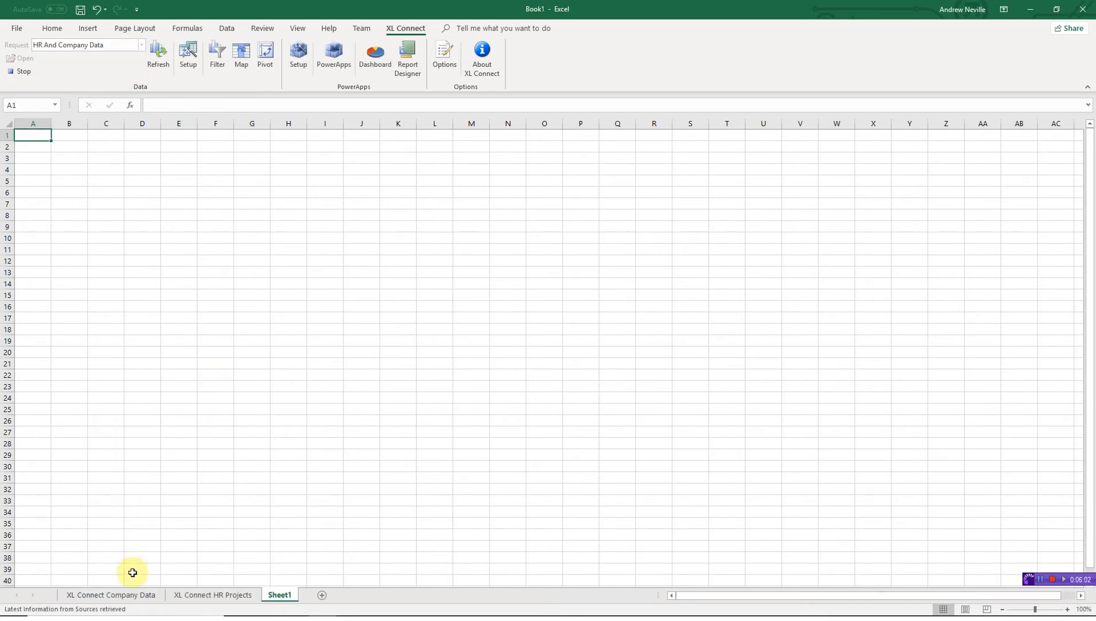
{"action": "left_click", "coordinate": [134, 594]}
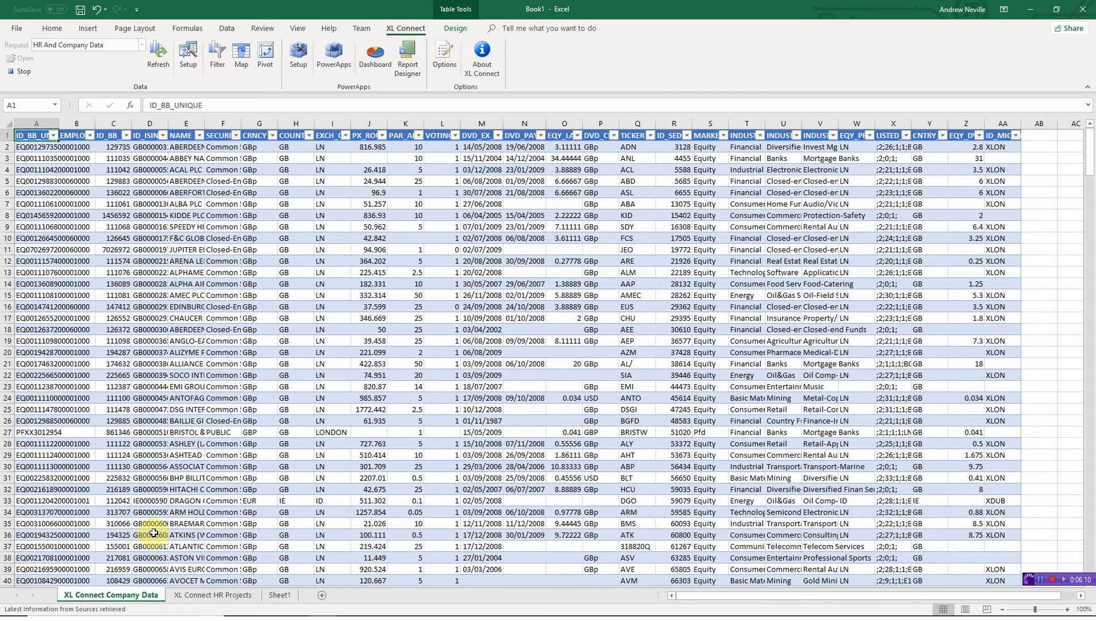
- Auto-fit every column on the XL Connect HR Projects sheet, then return to Sheet1
{"action": "left_click", "coordinate": [195, 600]}
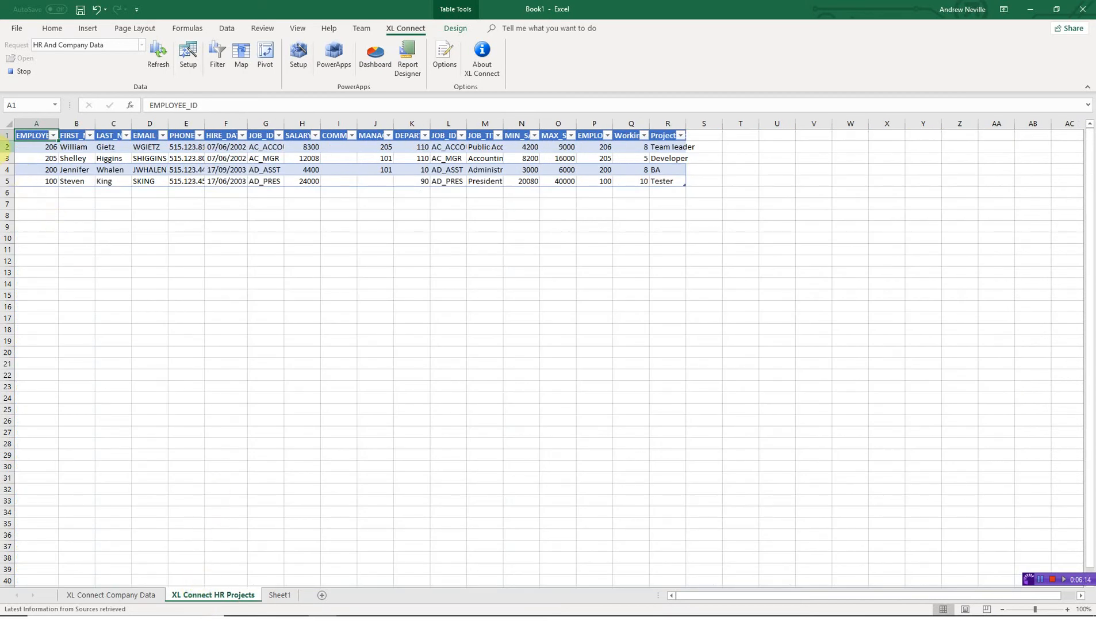
{"action": "left_click", "coordinate": [8, 123]}
{"action": "double_click", "coordinate": [60, 126]}
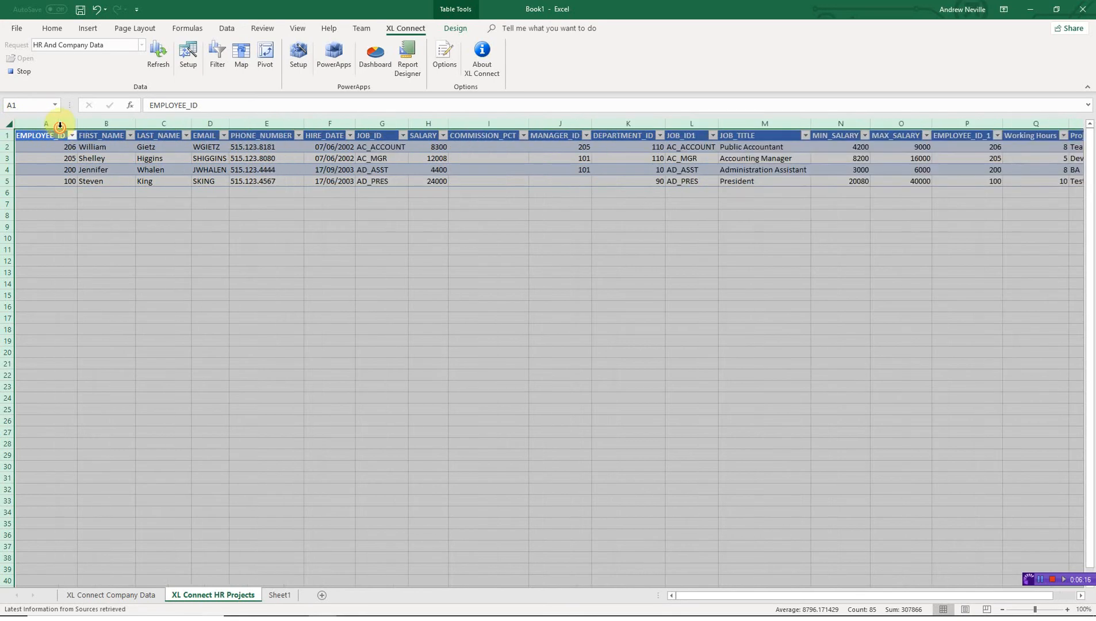
{"action": "left_click", "coordinate": [87, 158]}
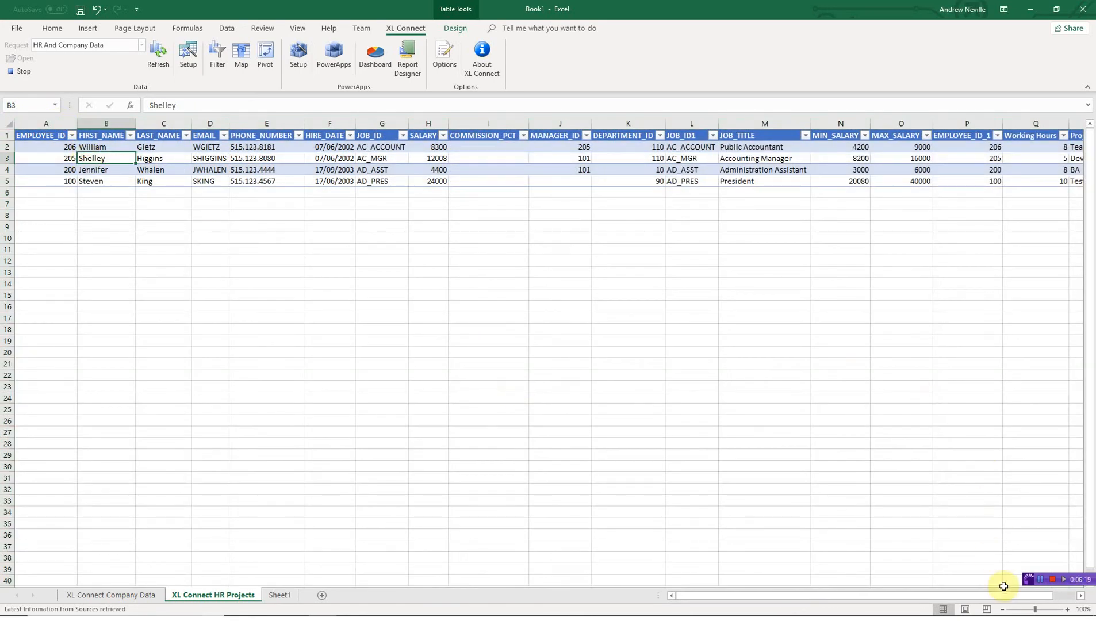
{"action": "left_click", "coordinate": [1080, 598]}
{"action": "left_click", "coordinate": [1080, 598]}
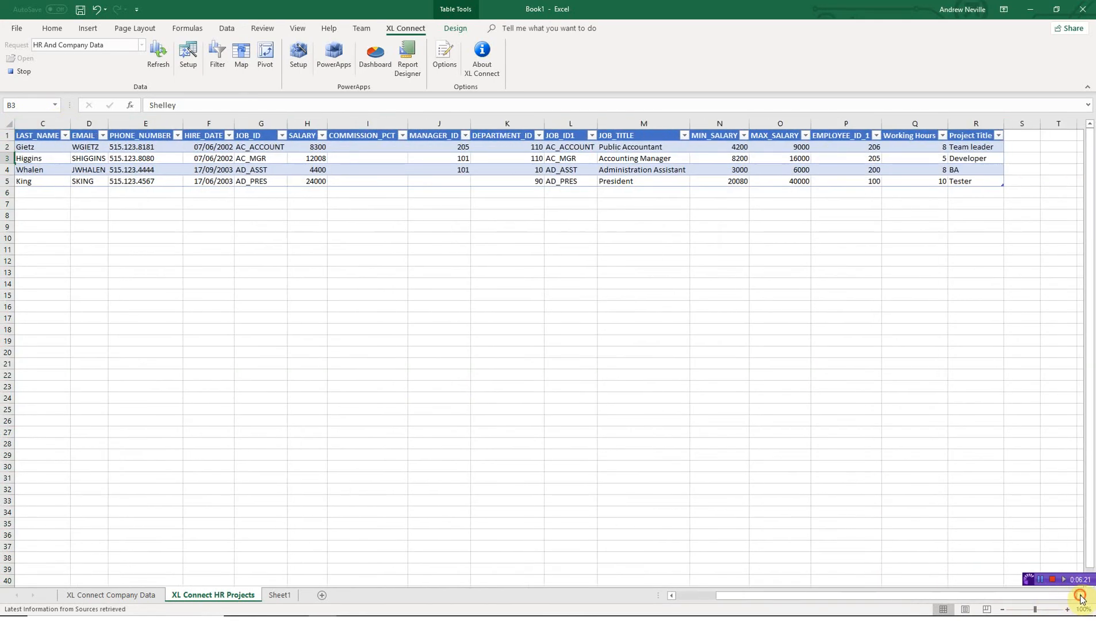
{"action": "left_click", "coordinate": [1080, 598]}
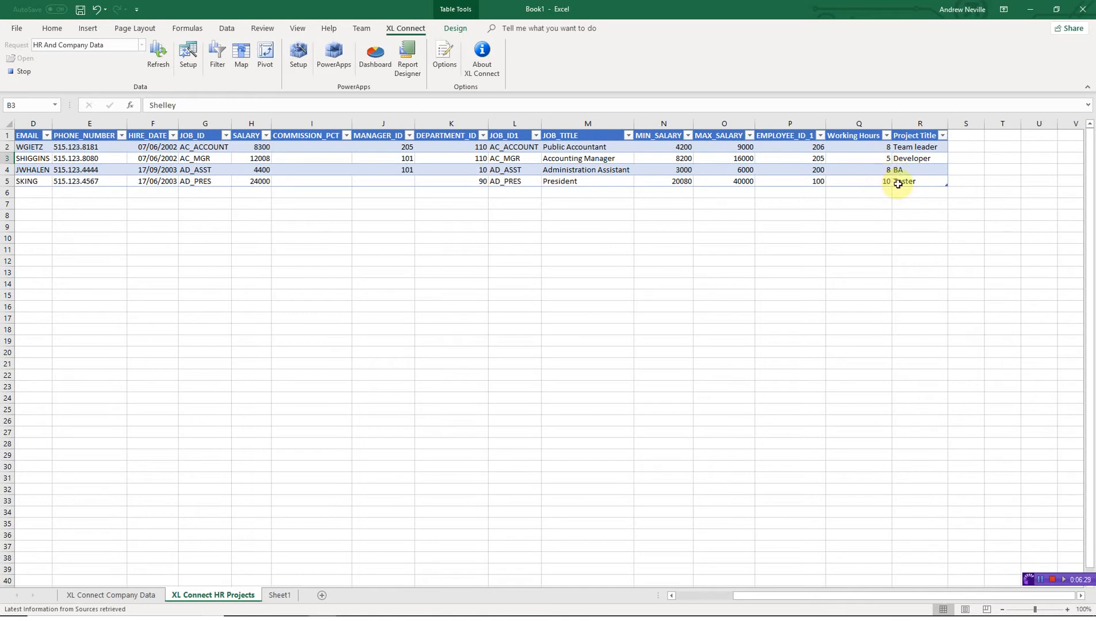
{"action": "left_click", "coordinate": [280, 595]}
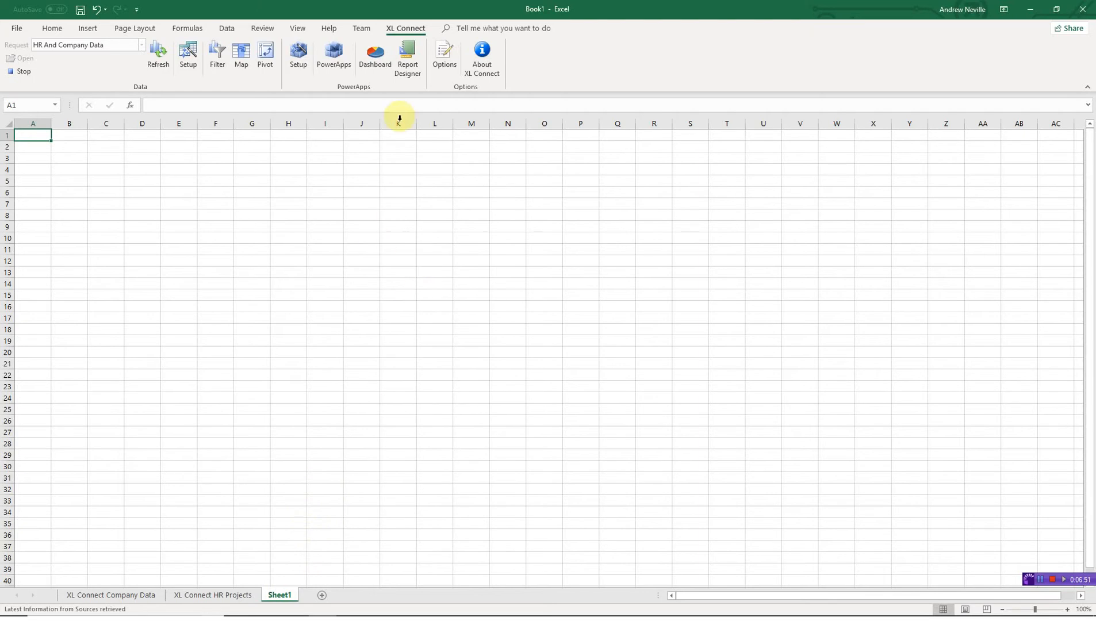
- Start a new XL Connect report with HR Projects as the main source and open its designer
{"action": "left_click", "coordinate": [410, 61]}
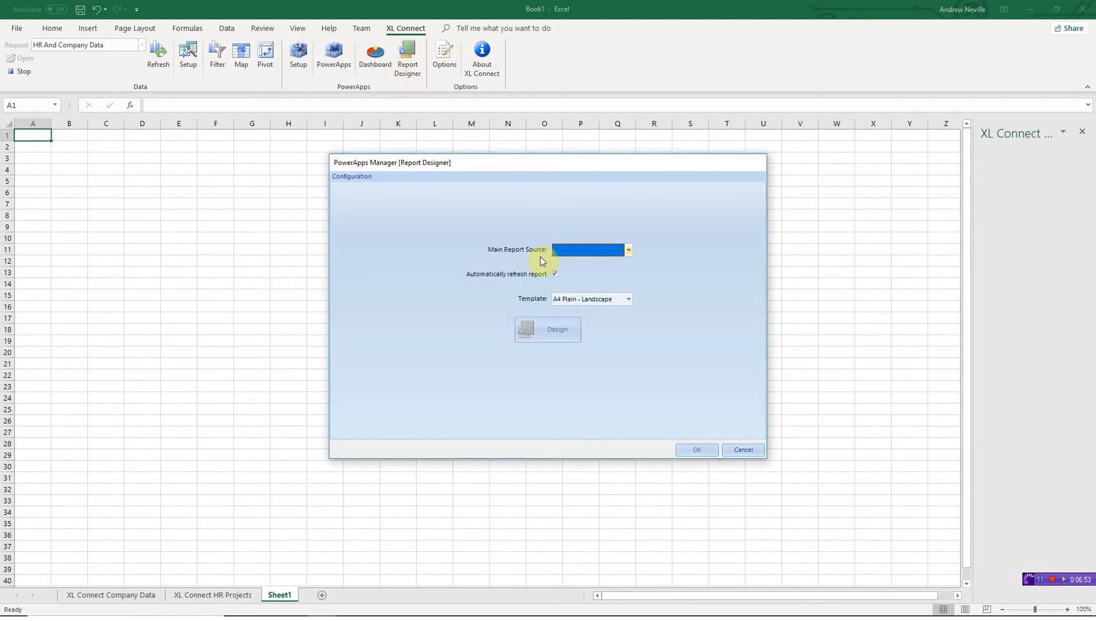
{"action": "left_click", "coordinate": [602, 251]}
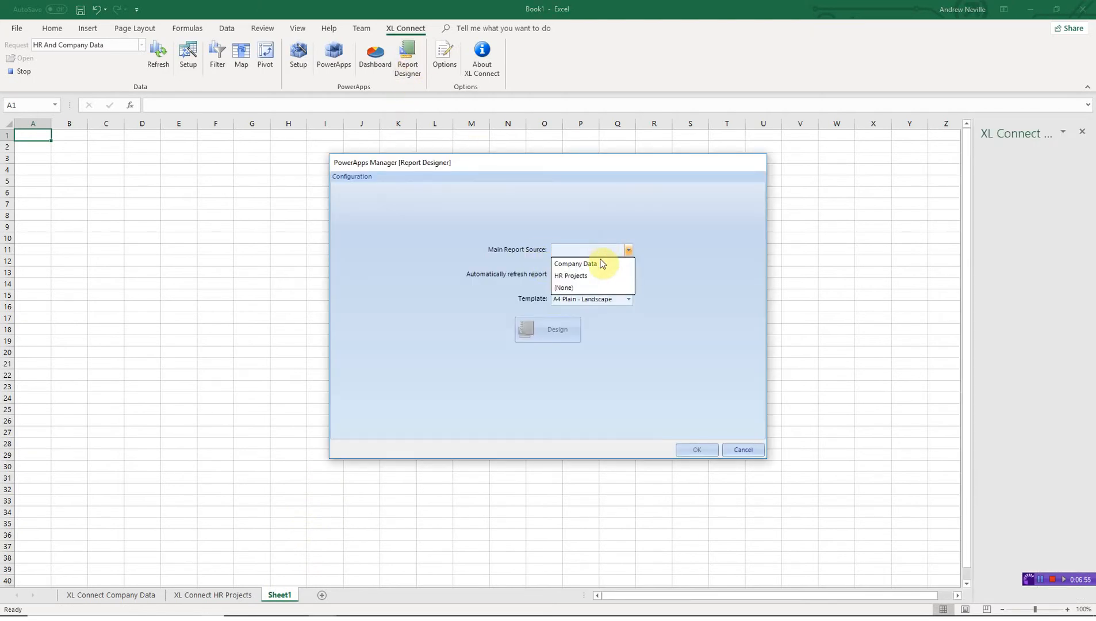
{"action": "left_click", "coordinate": [599, 278]}
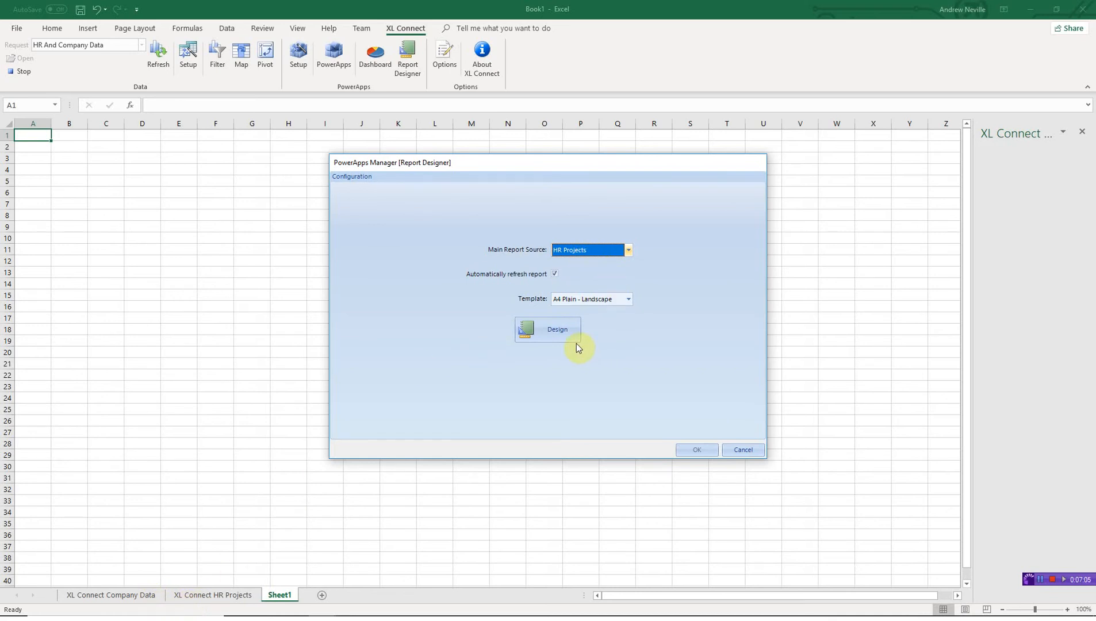
{"action": "left_click", "coordinate": [558, 331]}
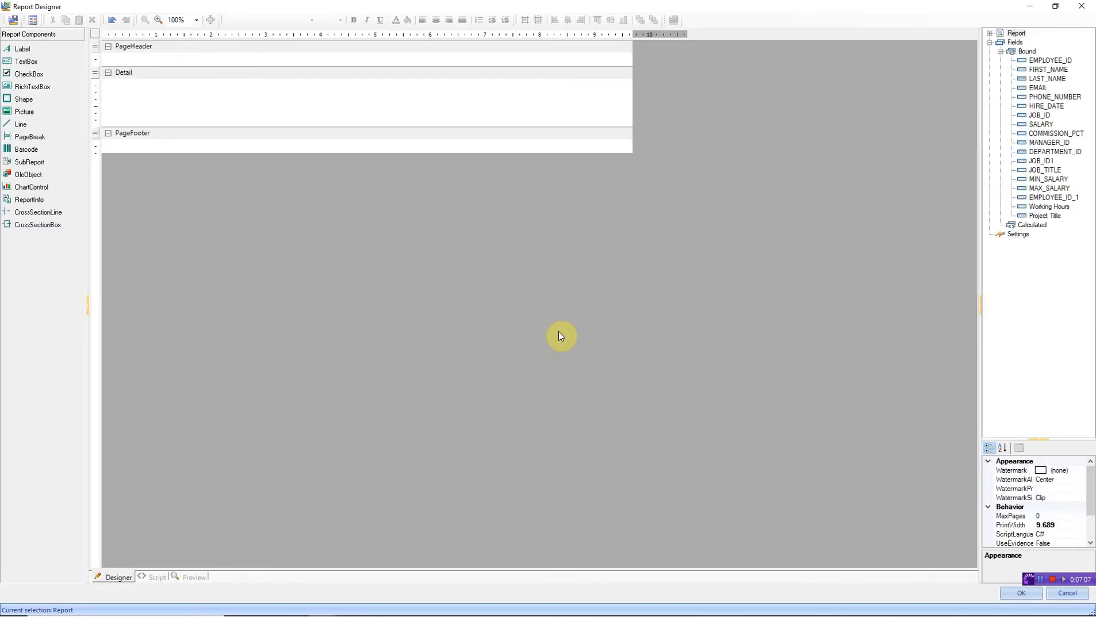
- Place FIRST_NAME and LAST_NAME side by side in the Detail band, widening LAST_NAME
{"action": "left_click_drag", "start_coordinate": [981, 126], "coordinate": [791, 151]}
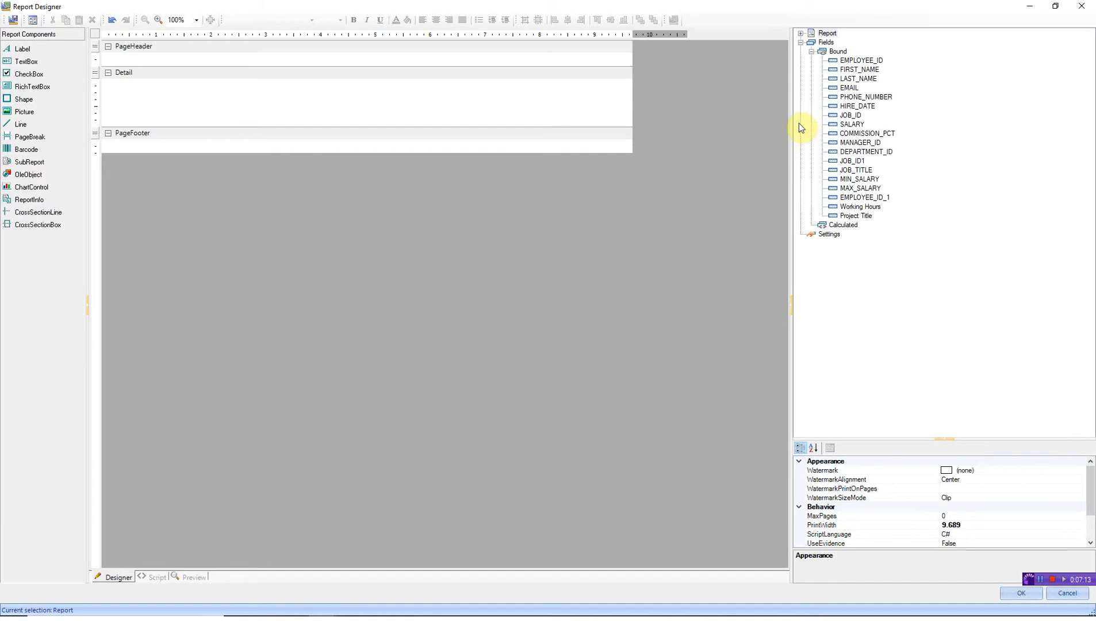
{"action": "left_click", "coordinate": [855, 70]}
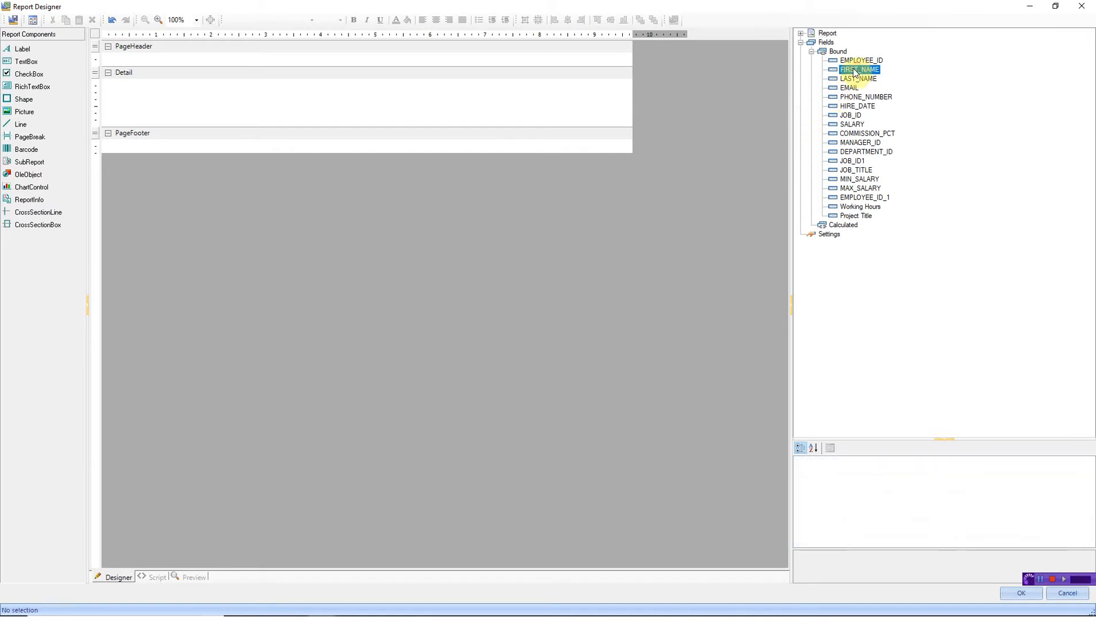
{"action": "left_click_drag", "start_coordinate": [855, 71], "coordinate": [195, 85]}
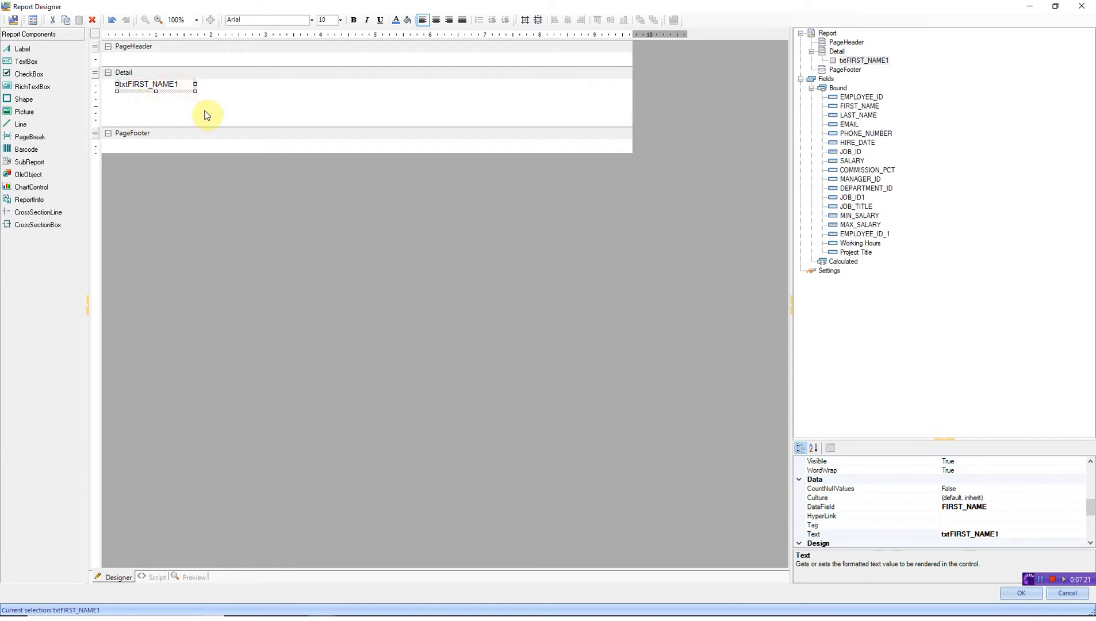
{"action": "left_click_drag", "start_coordinate": [855, 115], "coordinate": [203, 86]}
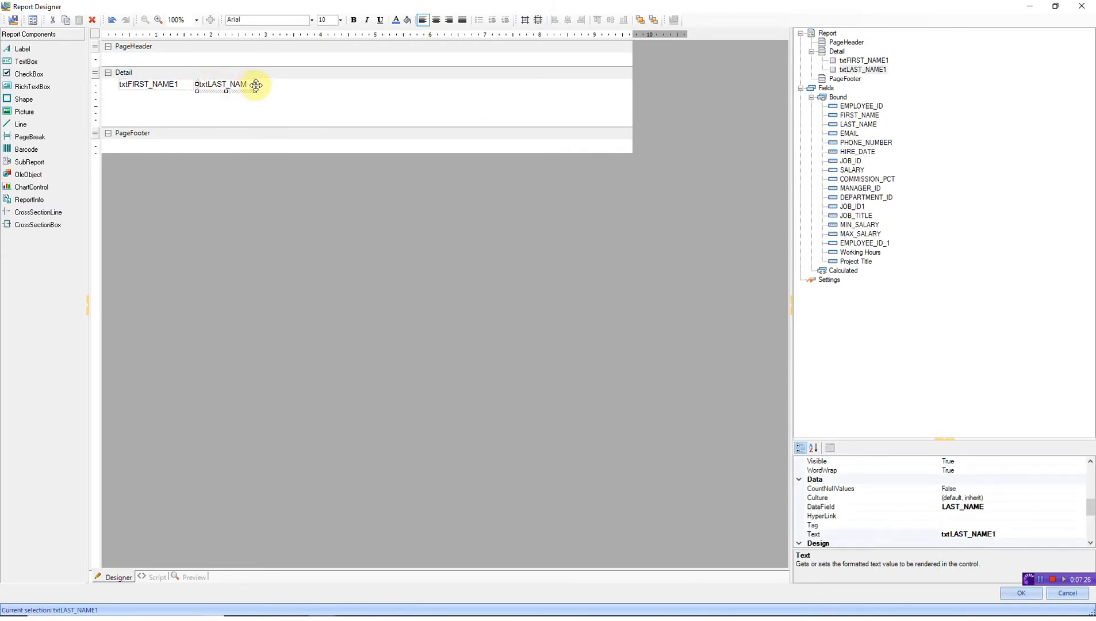
{"action": "left_click", "coordinate": [258, 85]}
{"action": "left_click", "coordinate": [247, 84]}
{"action": "left_click_drag", "start_coordinate": [254, 83], "coordinate": [279, 85]}
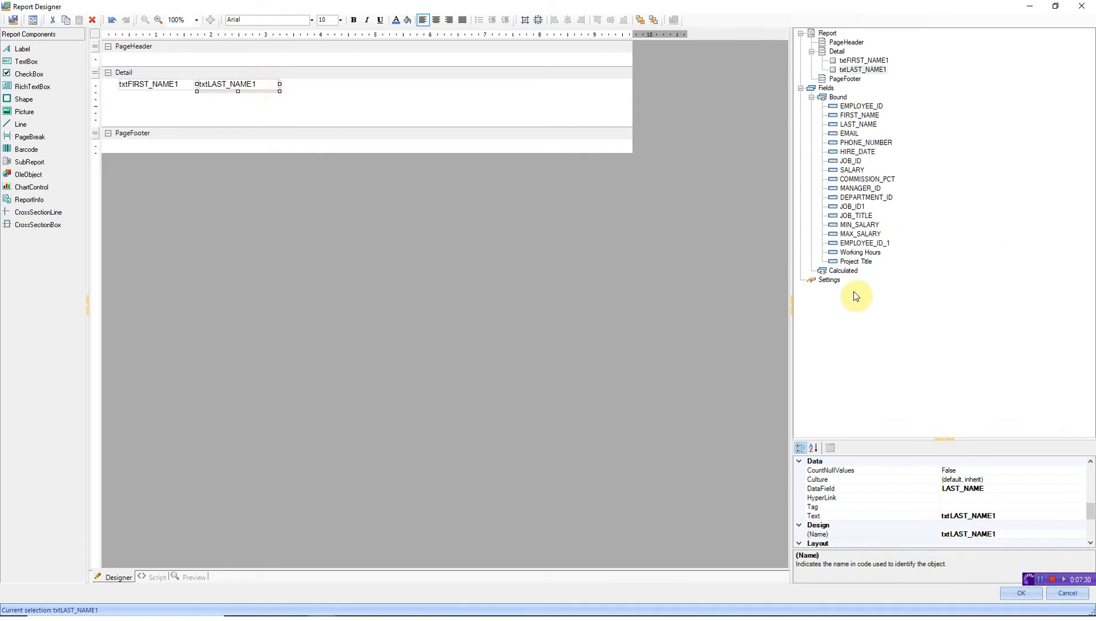
- Add Project Title and Working Hours to the Detail row and make the band taller
{"action": "left_click", "coordinate": [857, 263]}
{"action": "left_click_drag", "start_coordinate": [861, 265], "coordinate": [287, 84]}
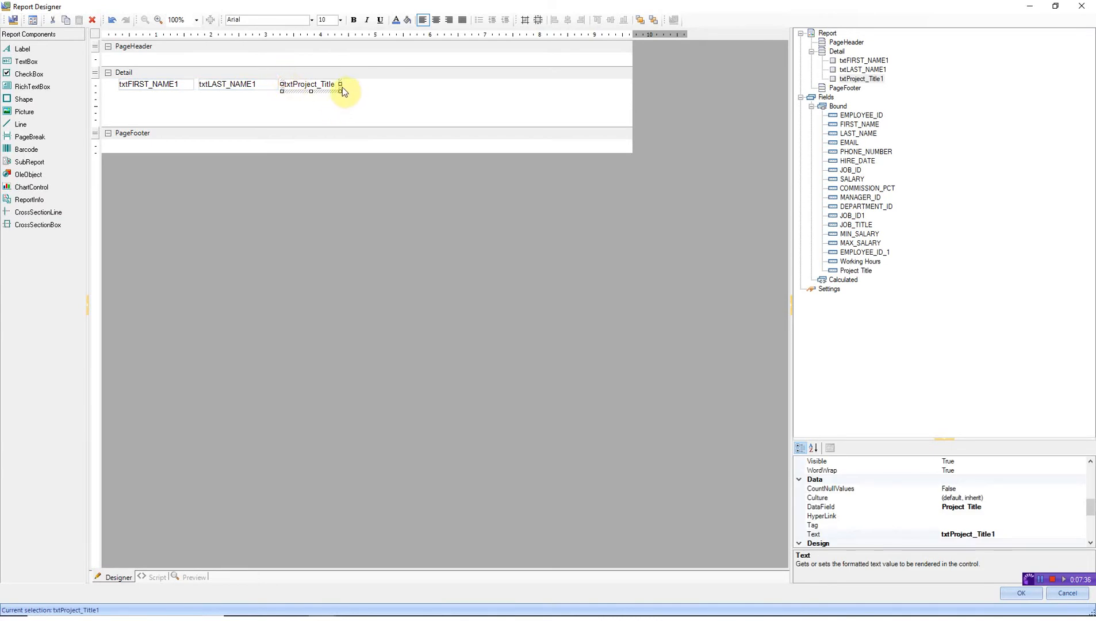
{"action": "left_click_drag", "start_coordinate": [341, 84], "coordinate": [369, 85]}
{"action": "left_click_drag", "start_coordinate": [861, 263], "coordinate": [372, 85]}
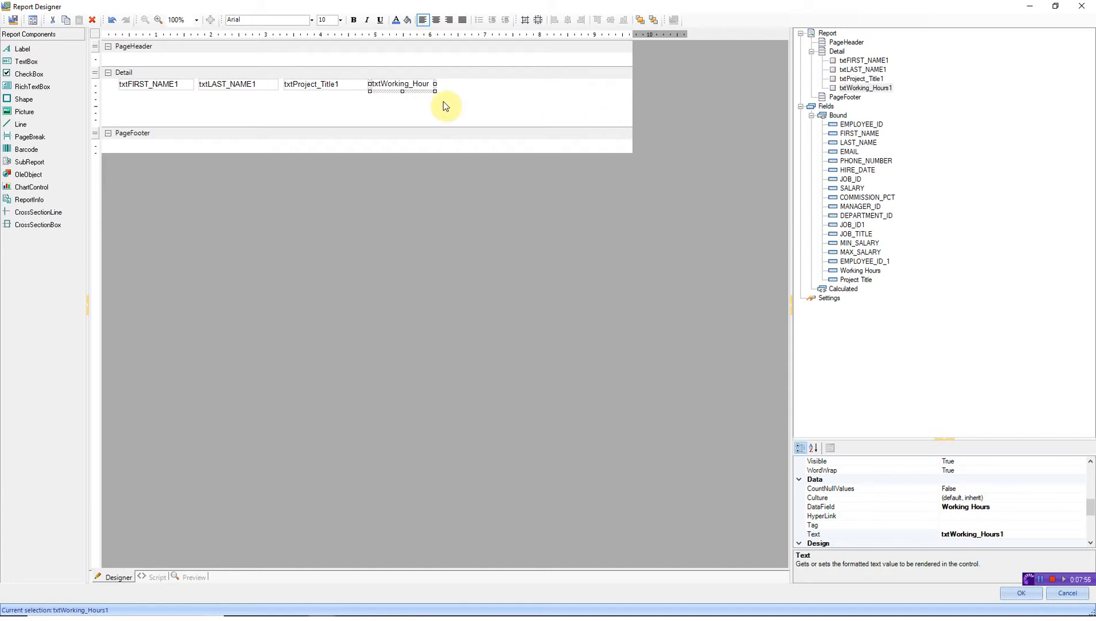
{"action": "left_click_drag", "start_coordinate": [429, 127], "coordinate": [436, 145]}
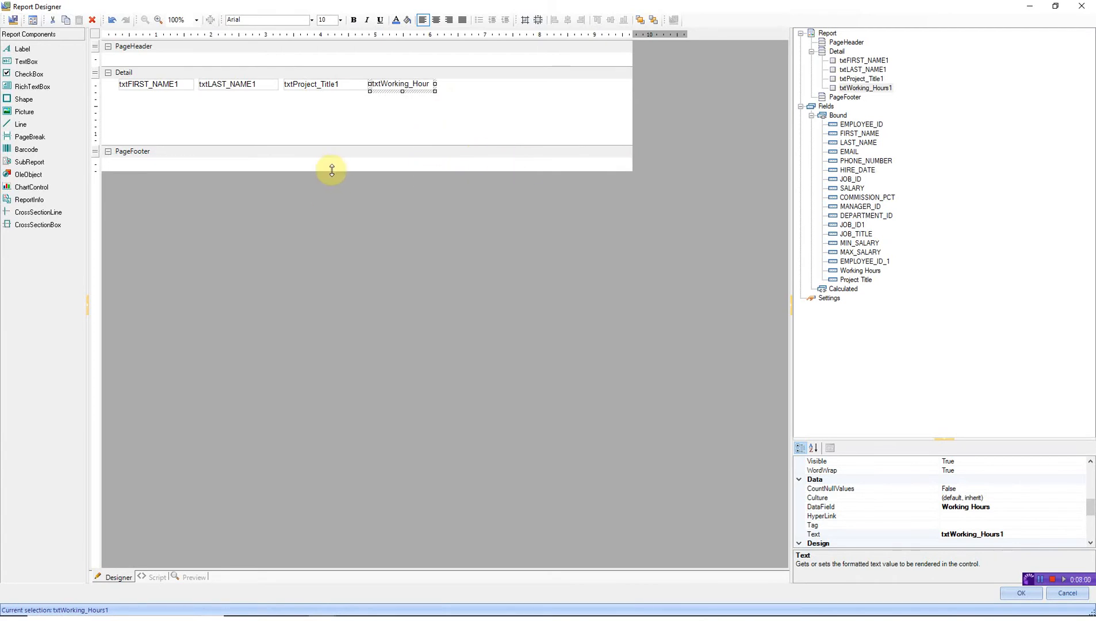
- Draw a subreport box below the Detail fields using the Default template
{"action": "left_click", "coordinate": [56, 163]}
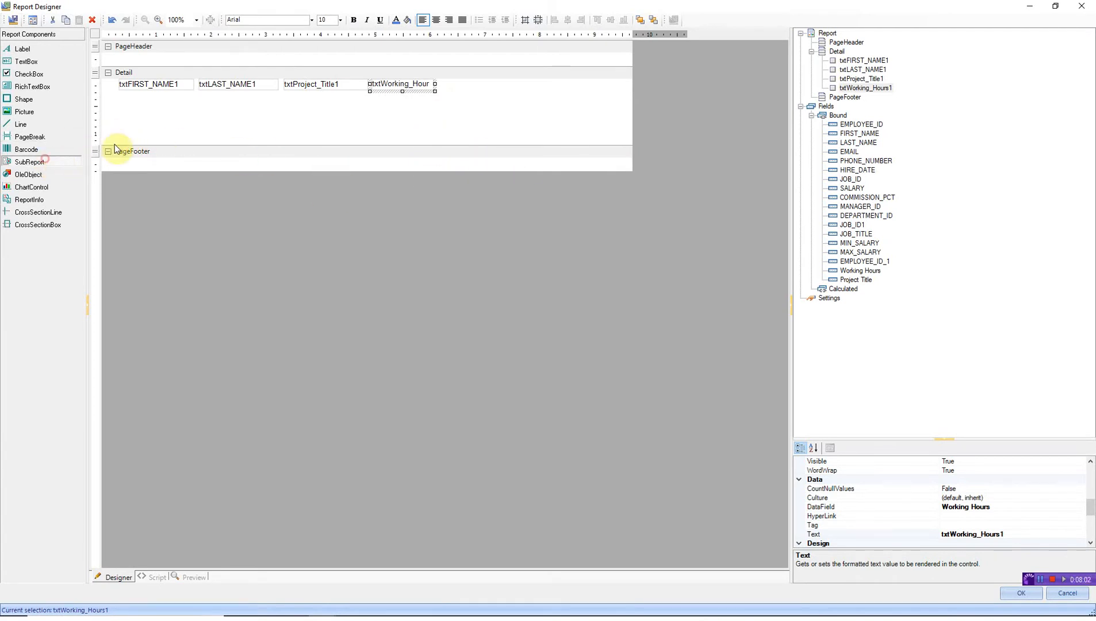
{"action": "left_click_drag", "start_coordinate": [119, 93], "coordinate": [529, 120]}
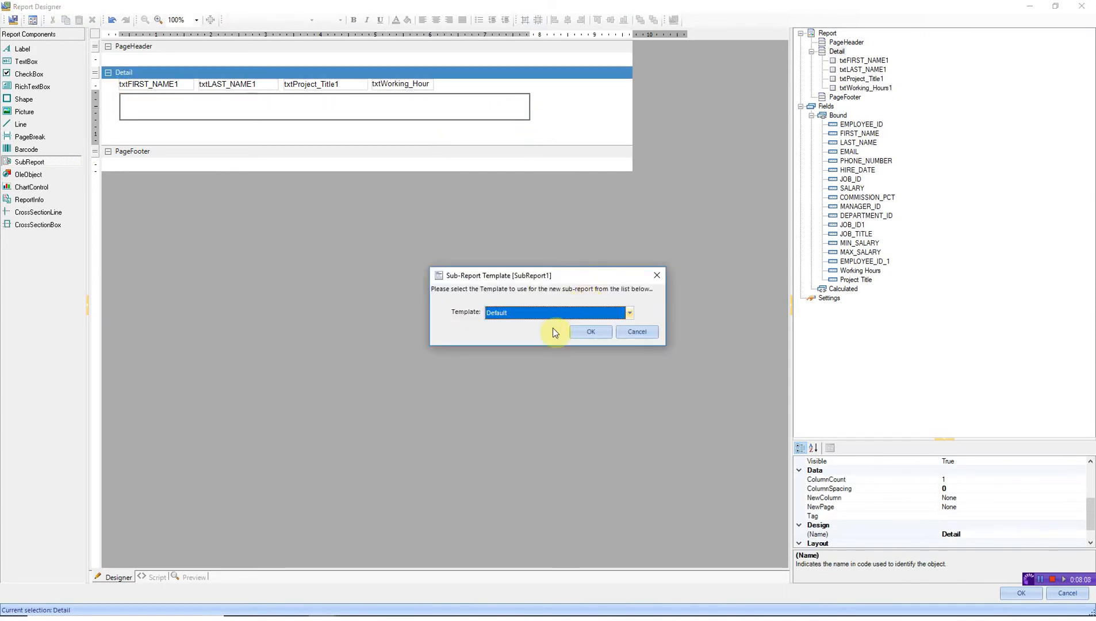
{"action": "left_click", "coordinate": [593, 334]}
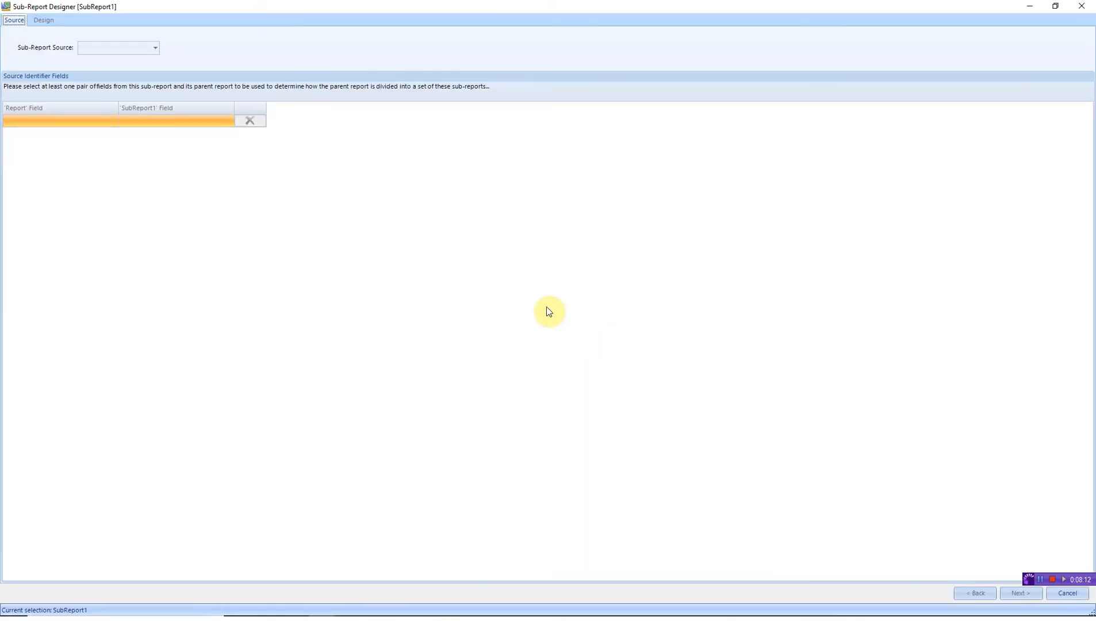
- Set the subreport source to Company Data, linked EMPLOYEE_ID to EMPLOYEE_ID
{"action": "left_click", "coordinate": [155, 47]}
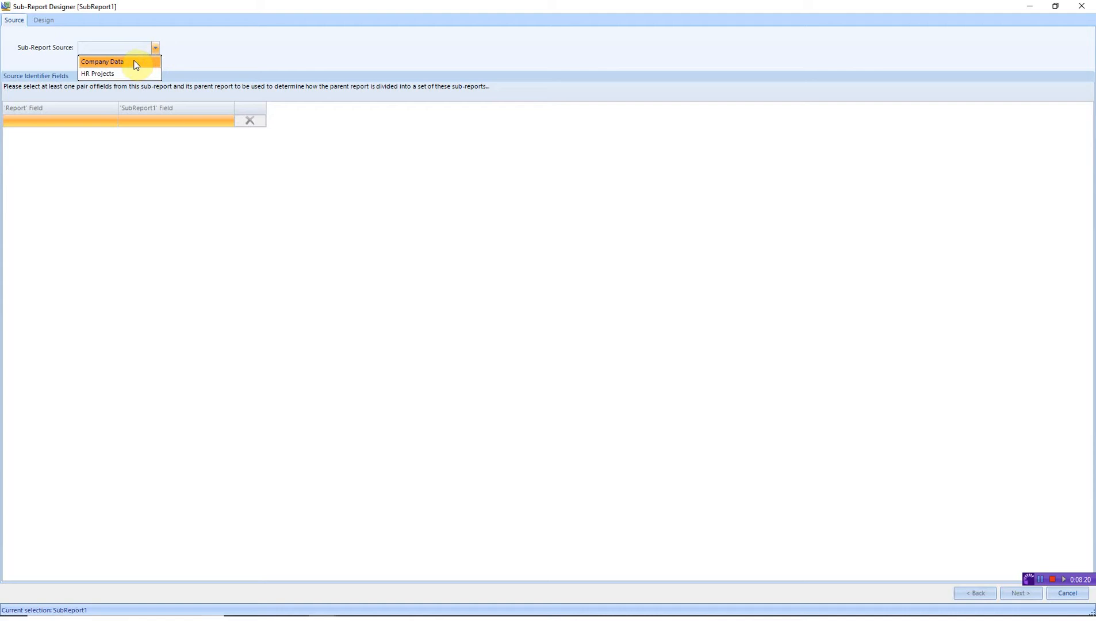
{"action": "left_click", "coordinate": [136, 62]}
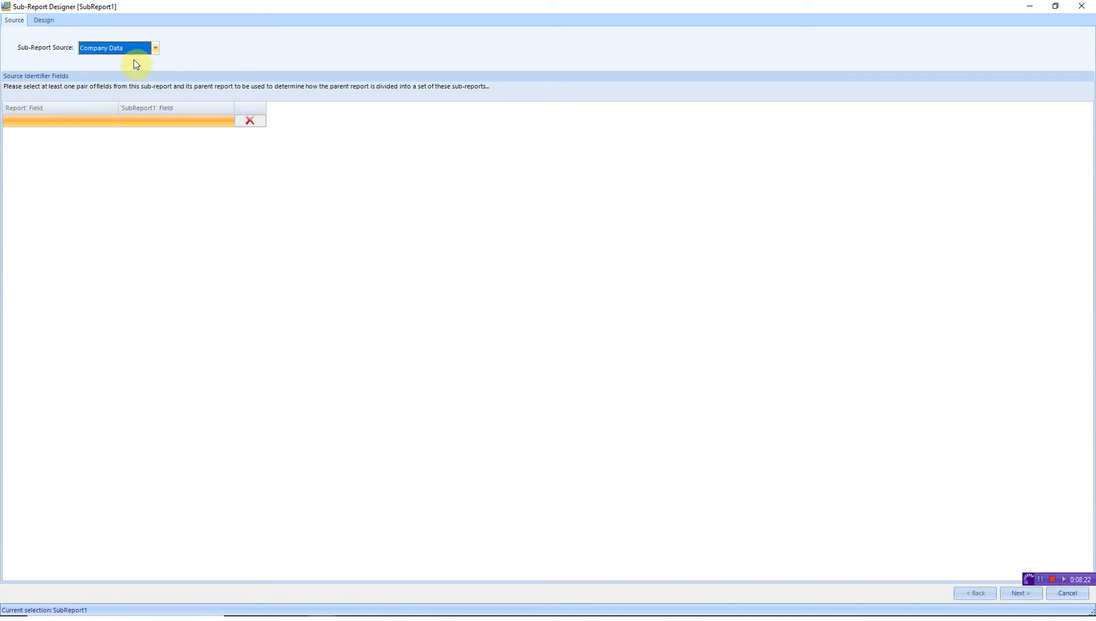
{"action": "left_click", "coordinate": [114, 121]}
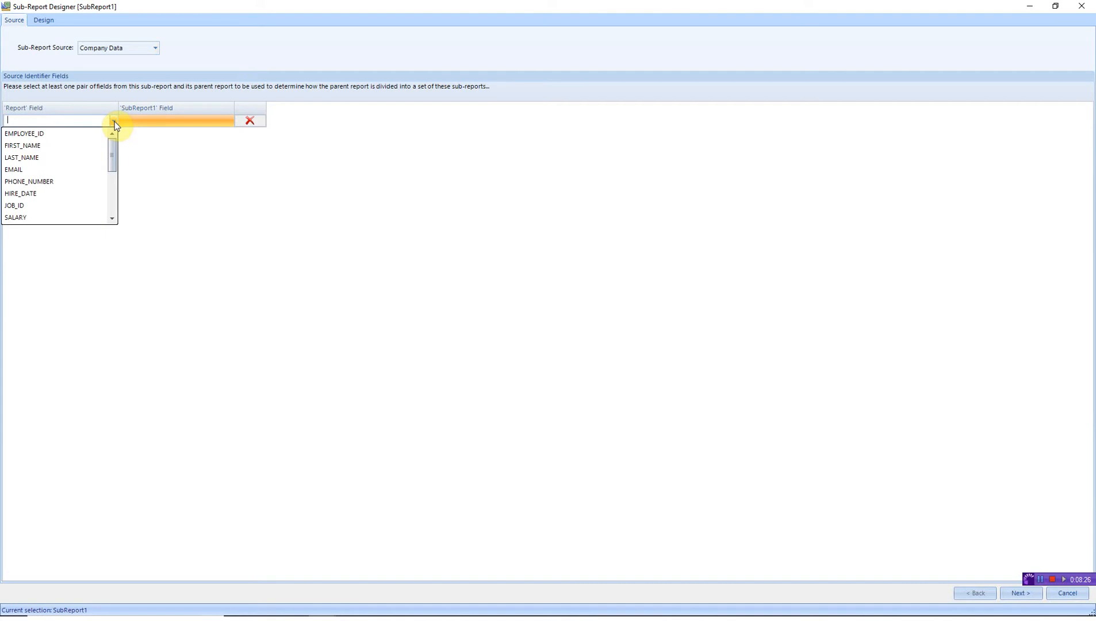
{"action": "left_click", "coordinate": [94, 132]}
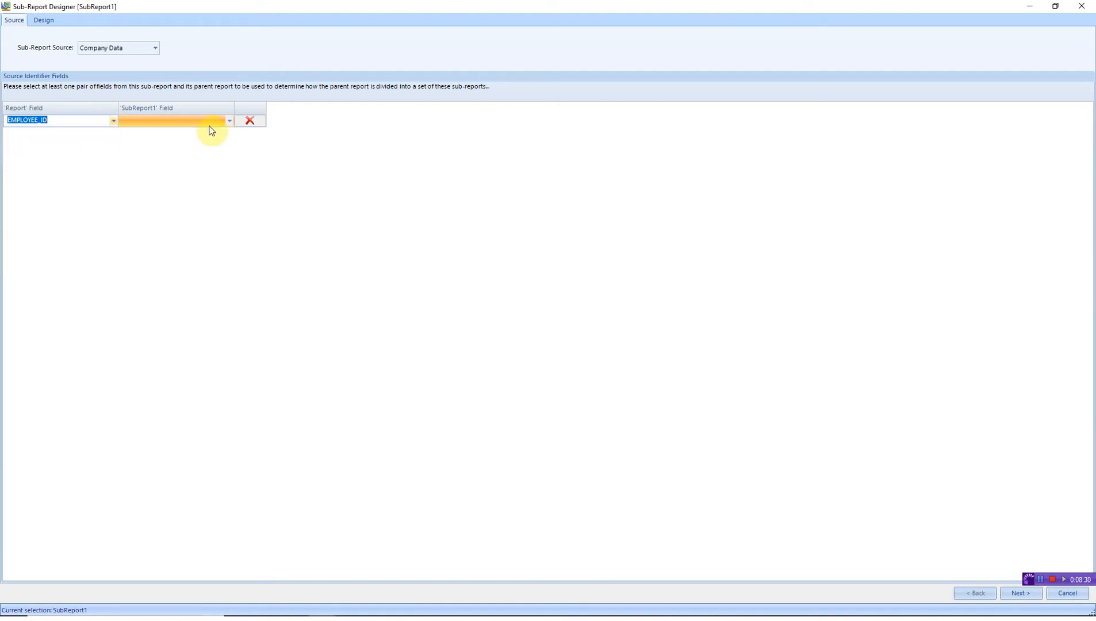
{"action": "left_click", "coordinate": [228, 121]}
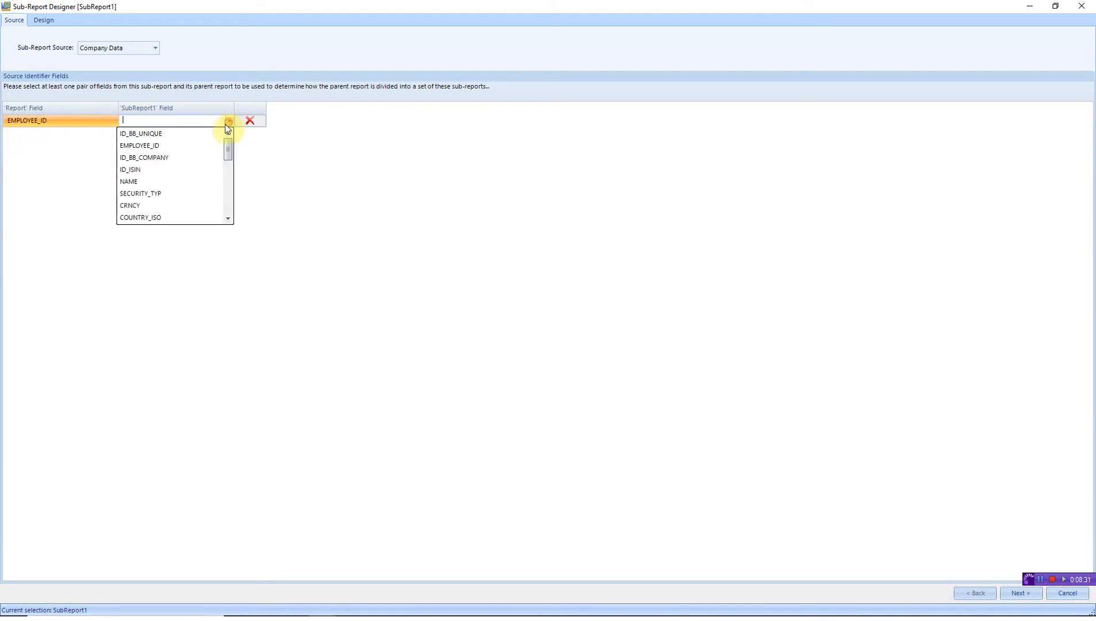
{"action": "left_click", "coordinate": [195, 145]}
{"action": "left_click", "coordinate": [184, 121]}
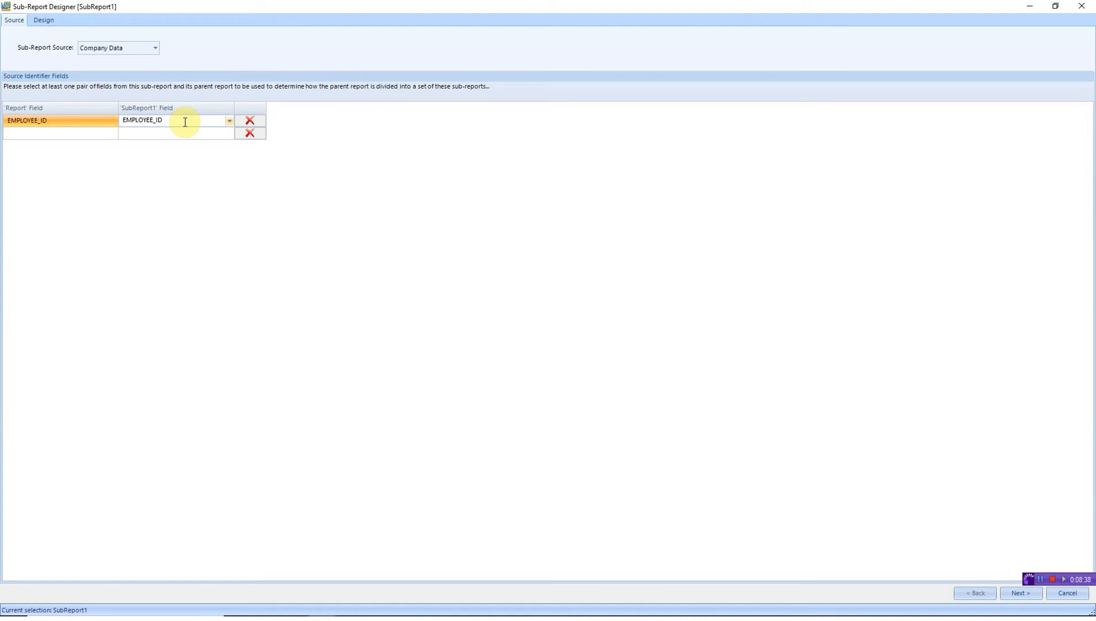
{"action": "left_click", "coordinate": [1015, 591]}
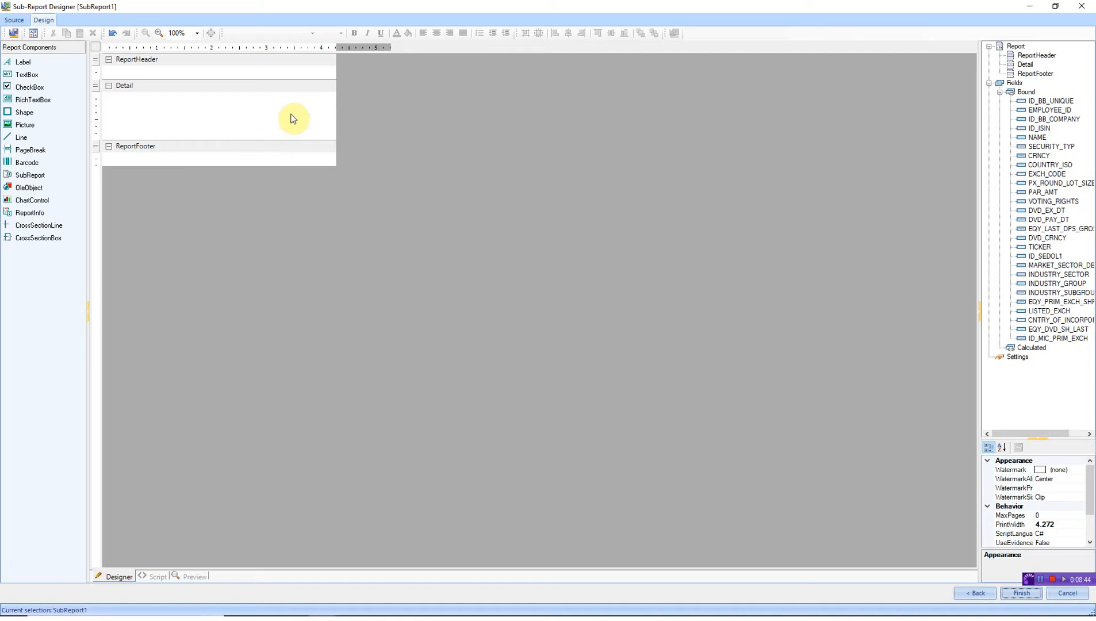
- Delete the sub-report's header and footer bands and place ID_ISIN and NAME in its Detail band
{"action": "right_click", "coordinate": [194, 63]}
{"action": "left_click", "coordinate": [222, 108]}
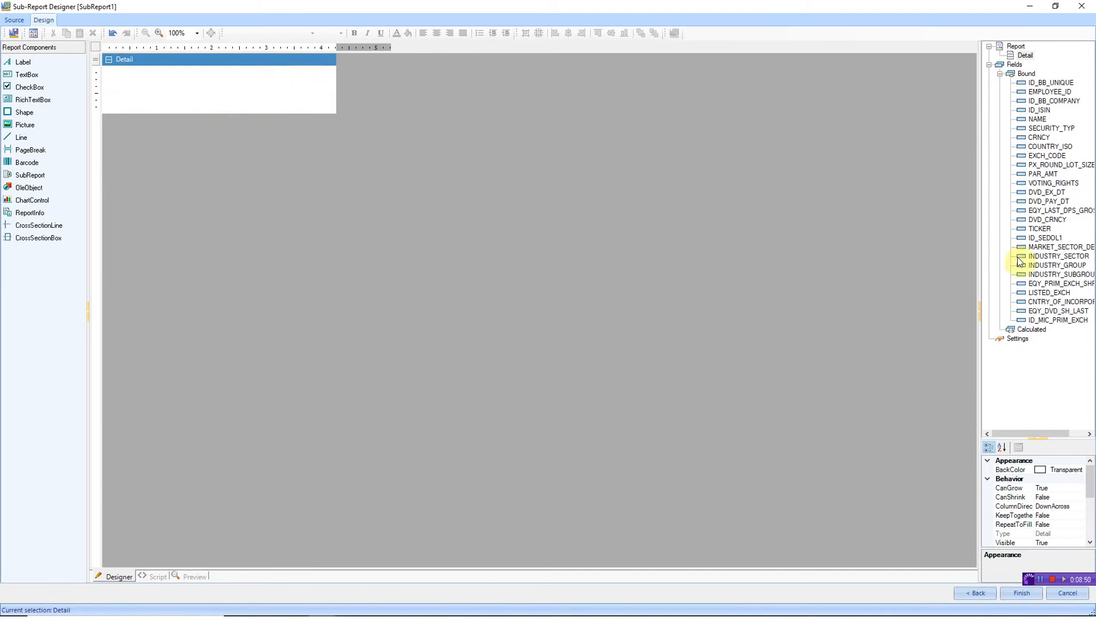
{"action": "left_click", "coordinate": [1036, 110]}
{"action": "left_click_drag", "start_coordinate": [1039, 114], "coordinate": [191, 71]}
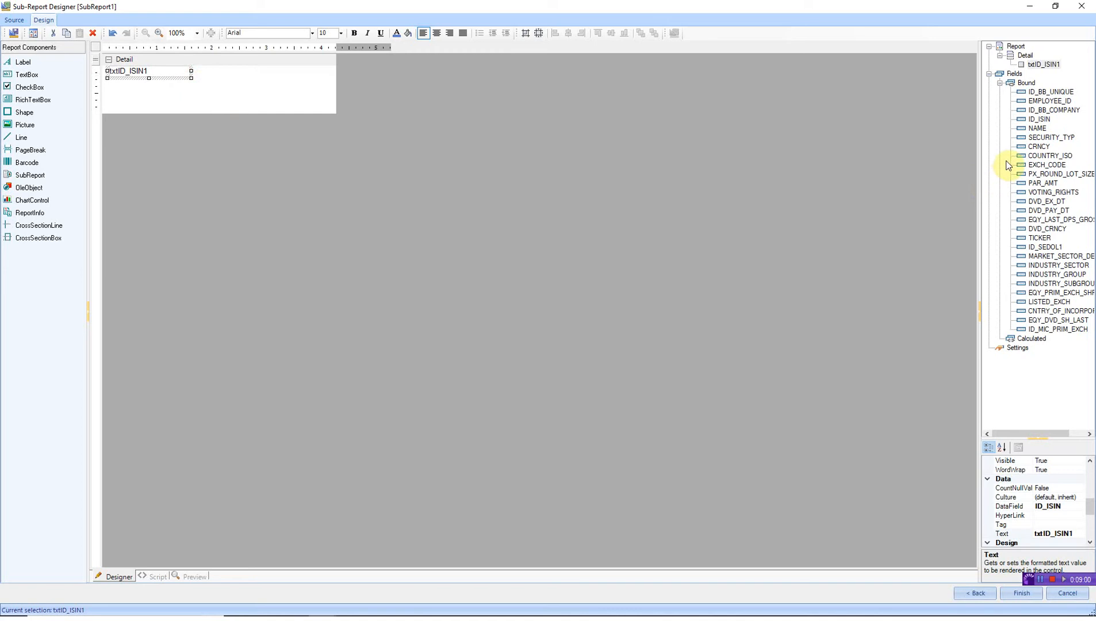
{"action": "left_click", "coordinate": [1037, 128]}
{"action": "left_click_drag", "start_coordinate": [1036, 132], "coordinate": [326, 78]}
- Shrink the sub-report's Detail band to fit its fields and finish the sub-report
{"action": "double_click", "coordinate": [274, 114]}
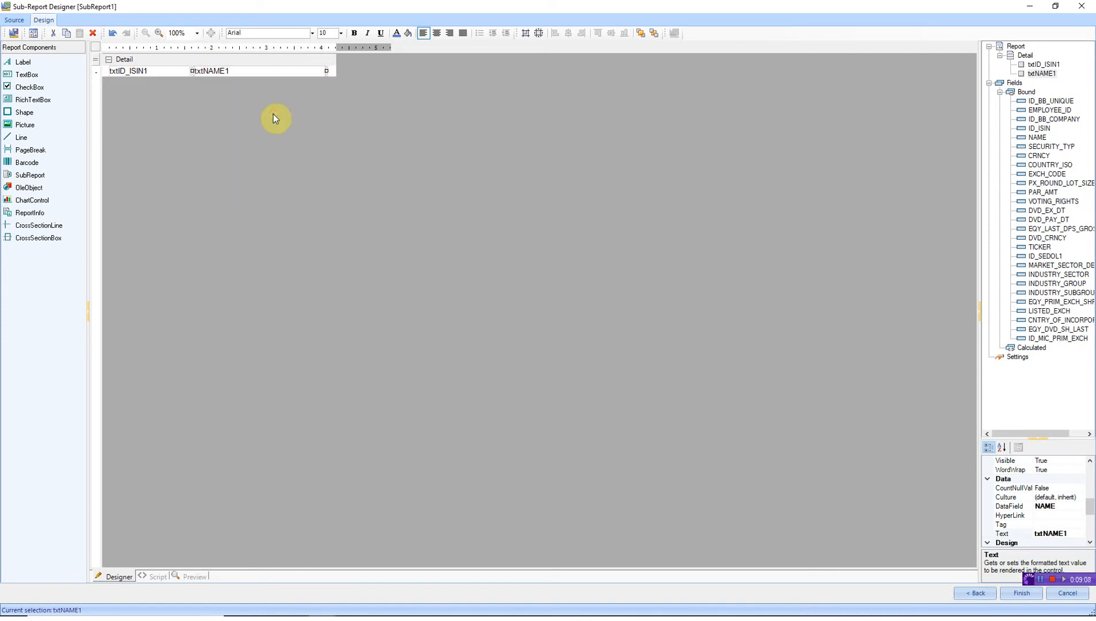
{"action": "left_click", "coordinate": [344, 123]}
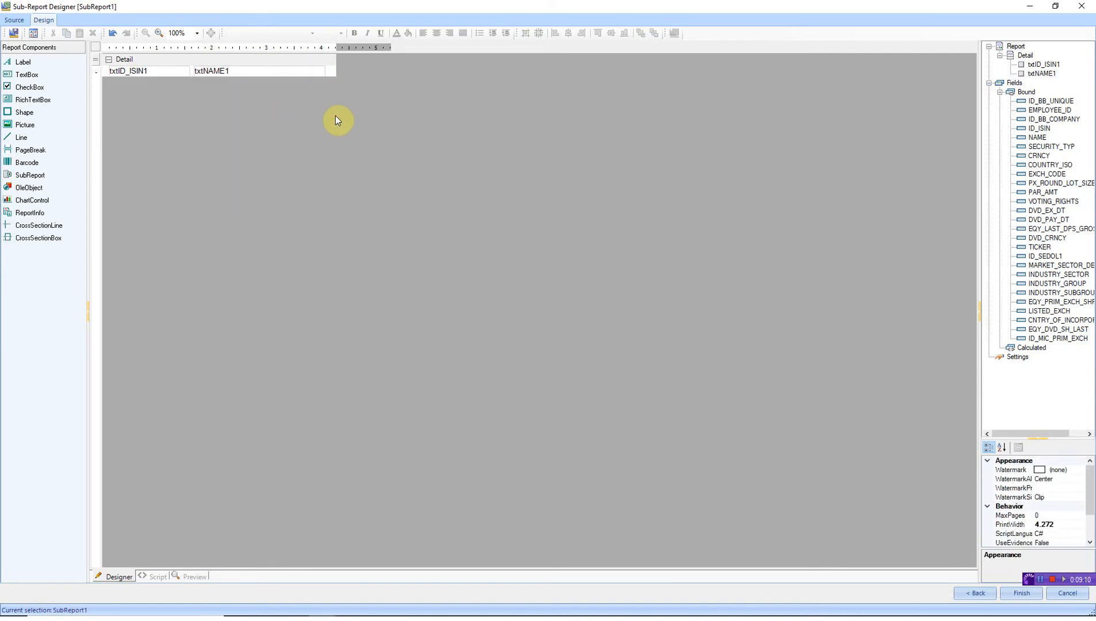
{"action": "left_click", "coordinate": [1015, 594]}
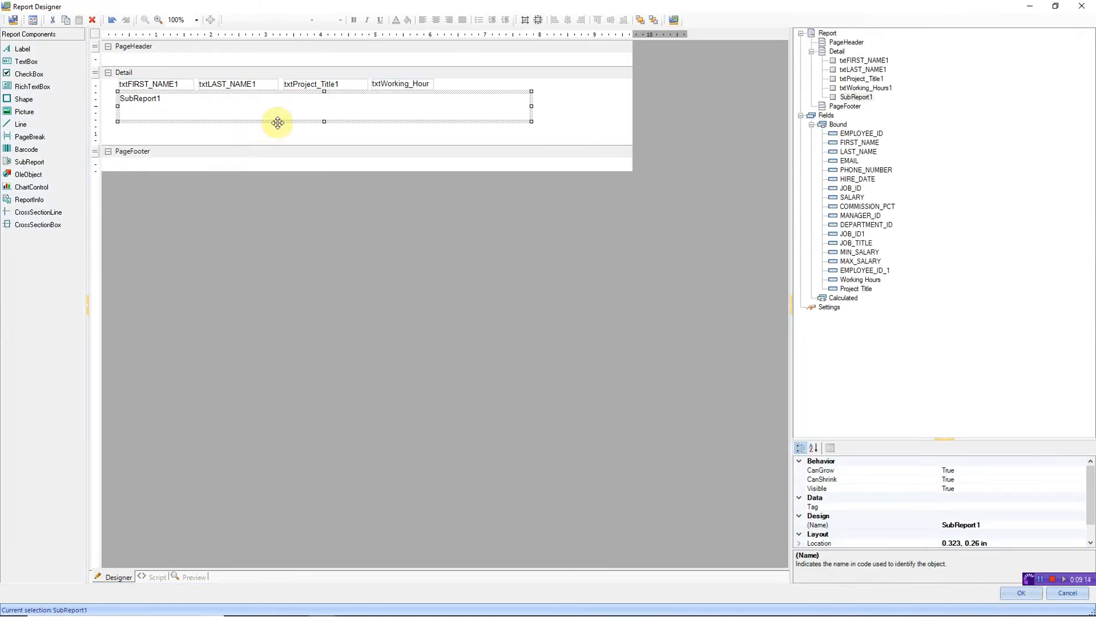
- Shorten SubReport1, fit the Detail band to it, and confirm the report configuration
{"action": "left_click_drag", "start_coordinate": [324, 121], "coordinate": [324, 109]}
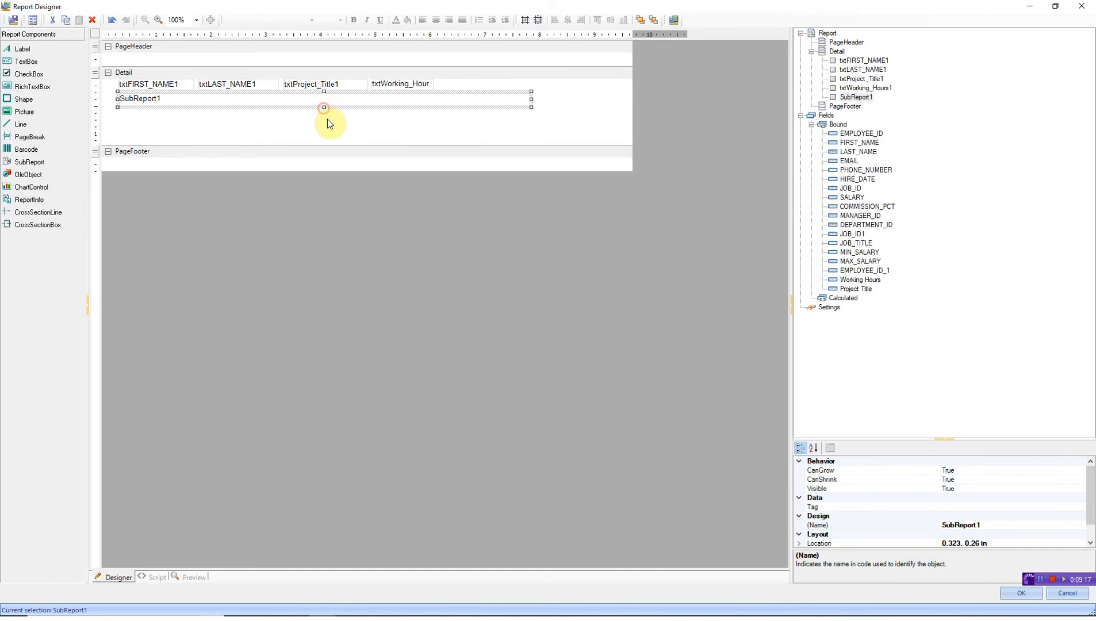
{"action": "double_click", "coordinate": [424, 145]}
{"action": "left_click", "coordinate": [575, 96]}
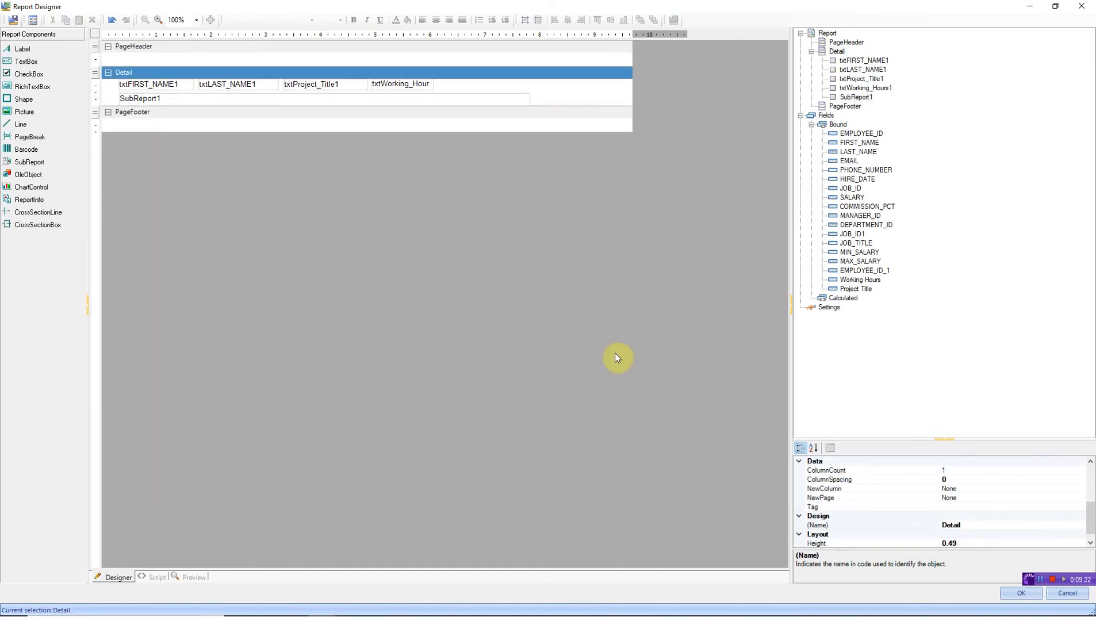
{"action": "left_click", "coordinate": [1010, 593]}
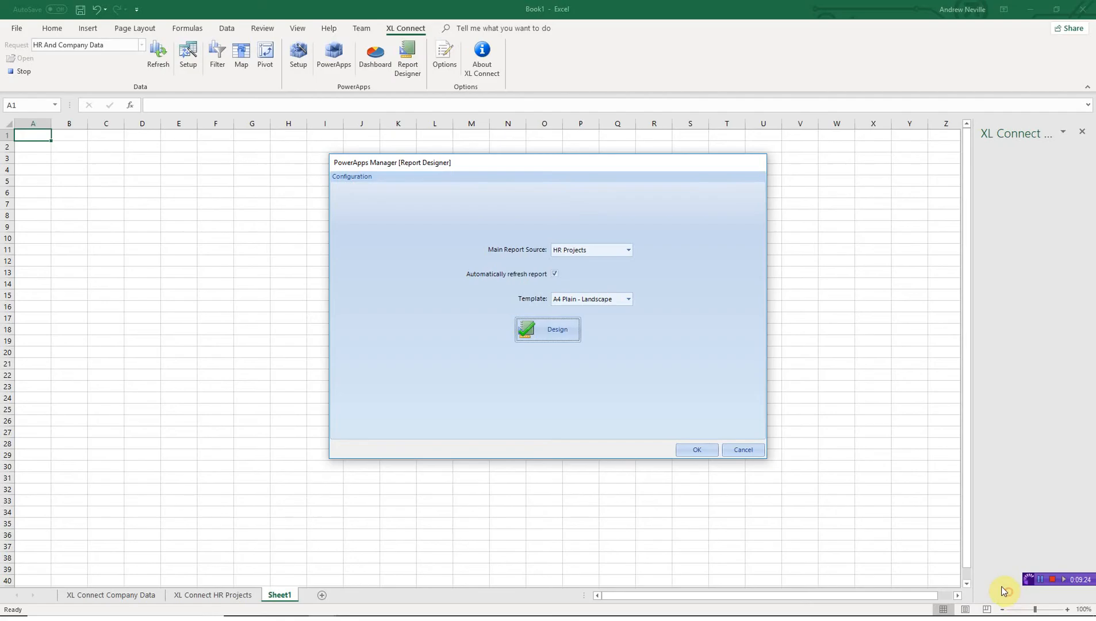
{"action": "left_click", "coordinate": [696, 448]}
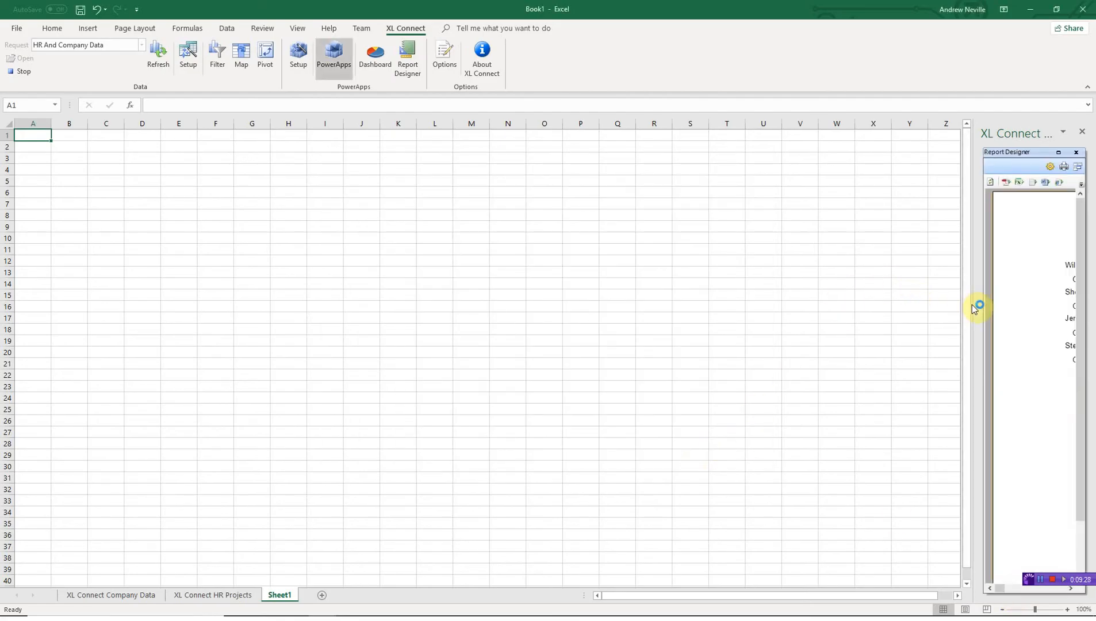
- Widen the XL Connect pane to preview the rendered report, then reopen the configuration
{"action": "left_click_drag", "start_coordinate": [972, 307], "coordinate": [384, 312]}
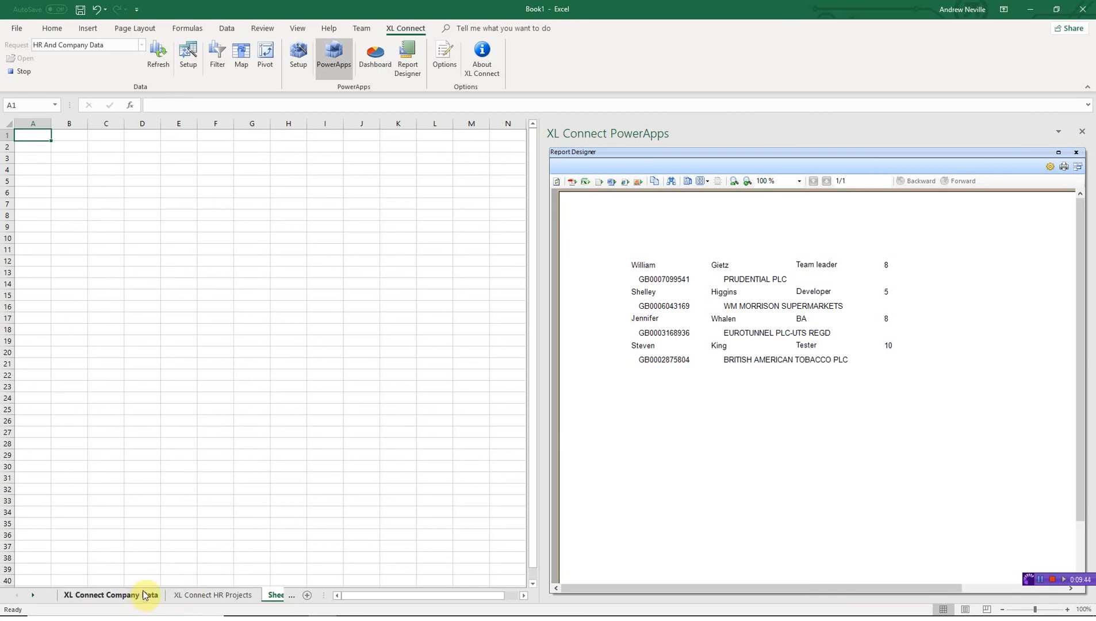
{"action": "left_click_drag", "start_coordinate": [145, 595], "coordinate": [560, 357]}
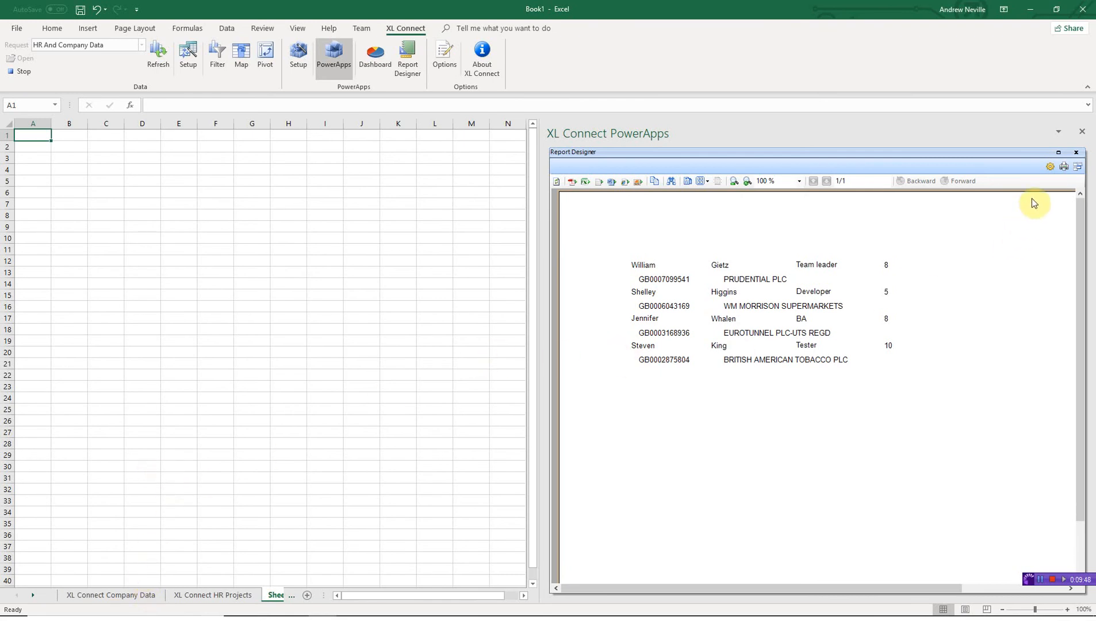
{"action": "left_click", "coordinate": [1050, 166]}
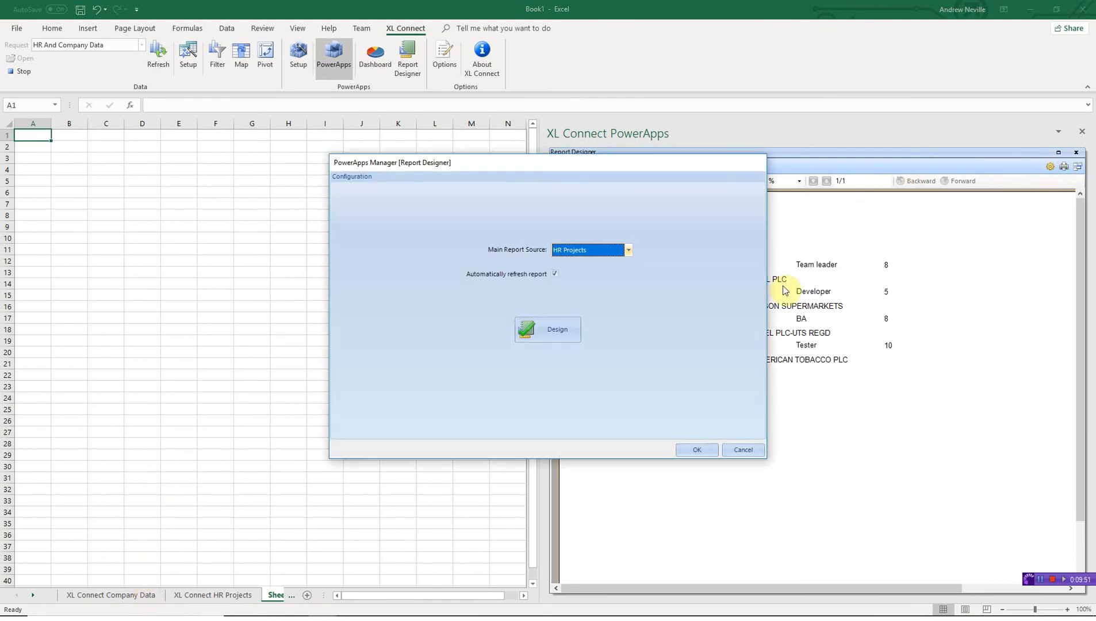
- Enlarge the page header and draw a picture box in it
{"action": "left_click", "coordinate": [549, 327]}
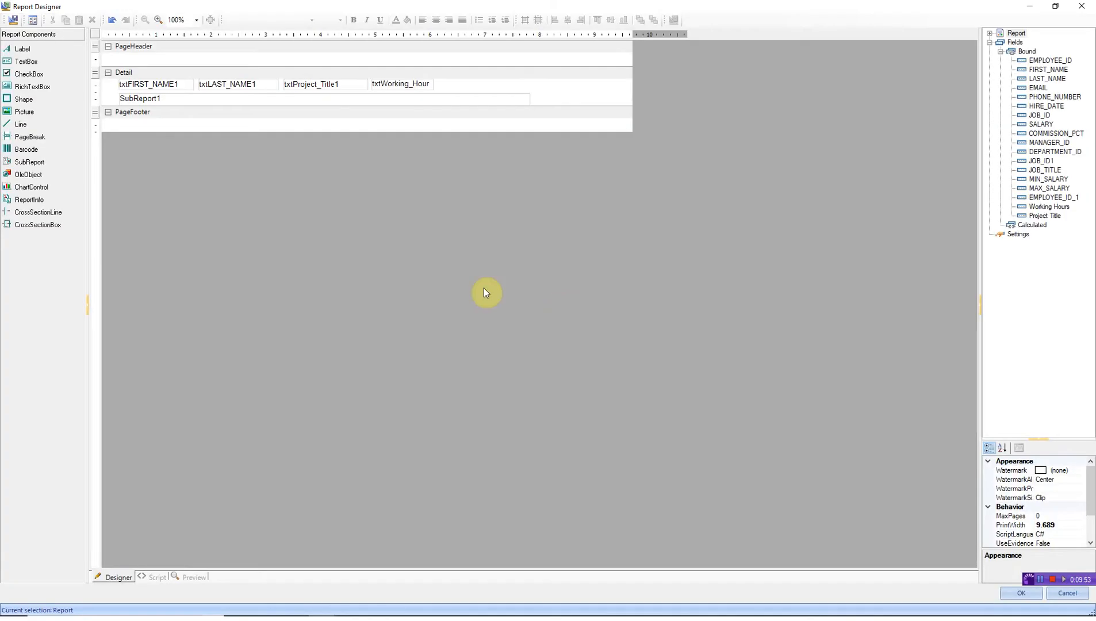
{"action": "left_click_drag", "start_coordinate": [264, 68], "coordinate": [270, 126]}
{"action": "left_click", "coordinate": [40, 112]}
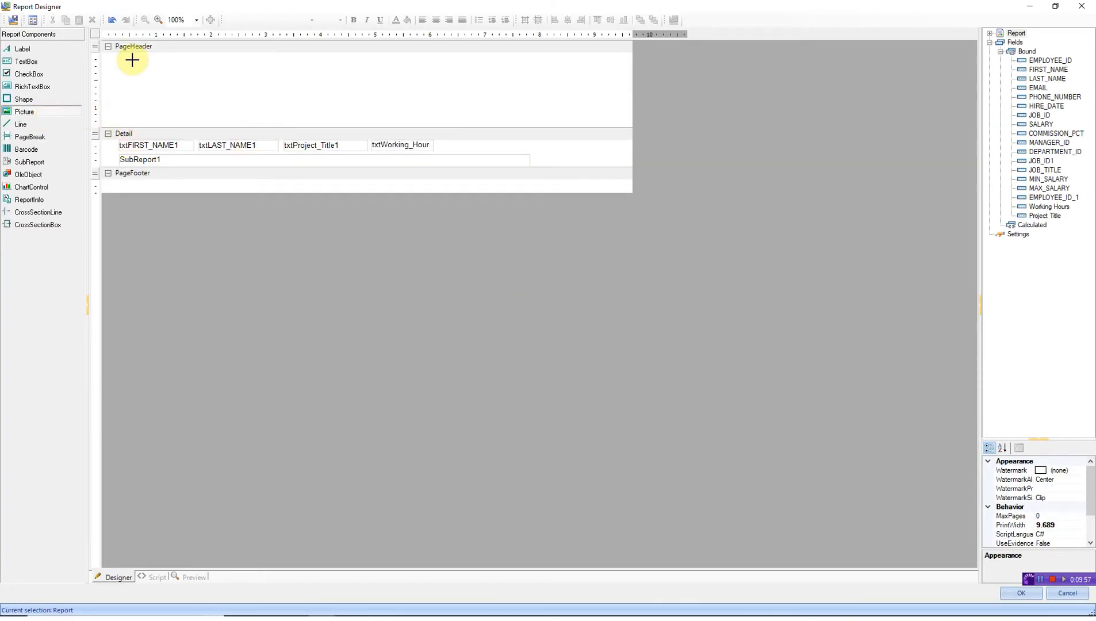
{"action": "left_click_drag", "start_coordinate": [108, 54], "coordinate": [331, 103]}
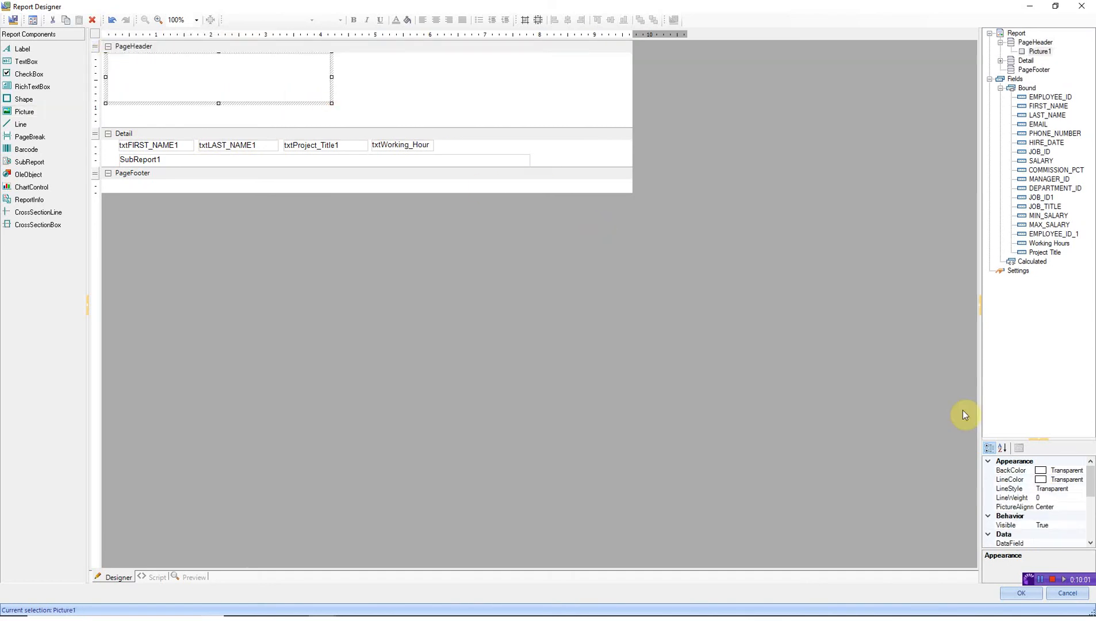
- Load the company logo into the picture, narrow it, and adjust the header and Detail heights
{"action": "left_click_drag", "start_coordinate": [1090, 483], "coordinate": [1093, 508]}
{"action": "left_click", "coordinate": [1063, 524]}
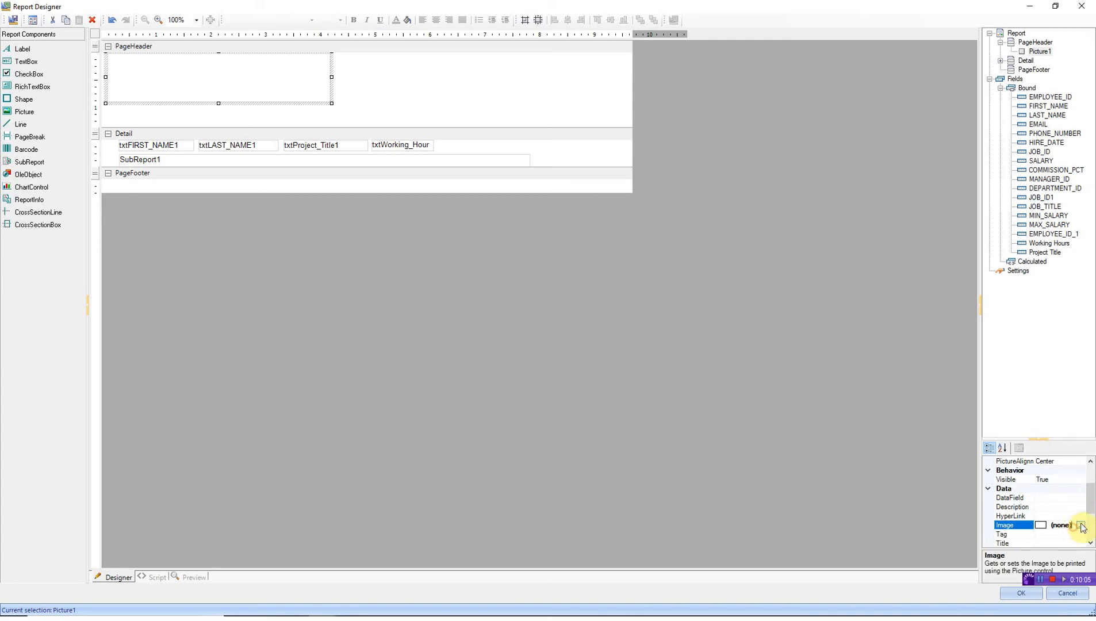
{"action": "left_click", "coordinate": [1081, 525]}
{"action": "double_click", "coordinate": [66, 93]}
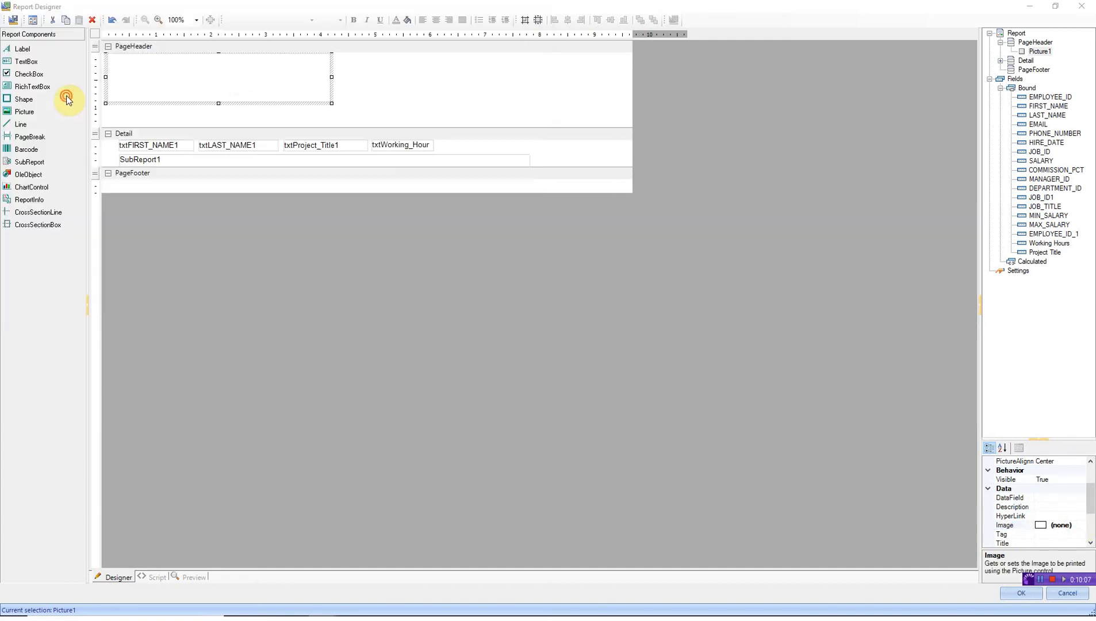
{"action": "left_click_drag", "start_coordinate": [333, 76], "coordinate": [286, 78]}
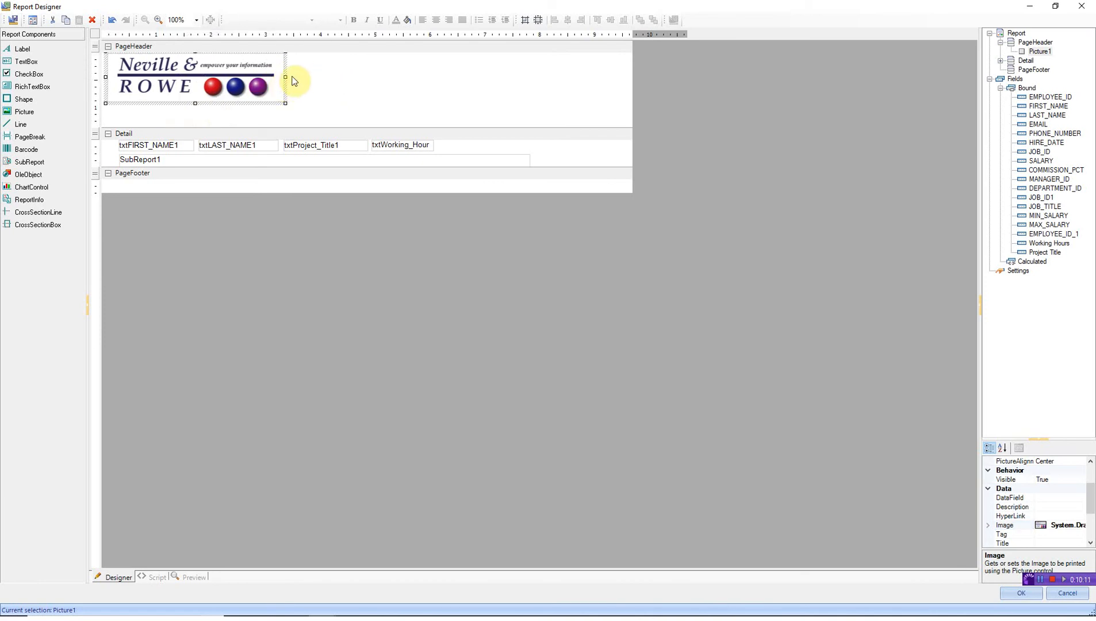
{"action": "left_click_drag", "start_coordinate": [301, 119], "coordinate": [305, 107]}
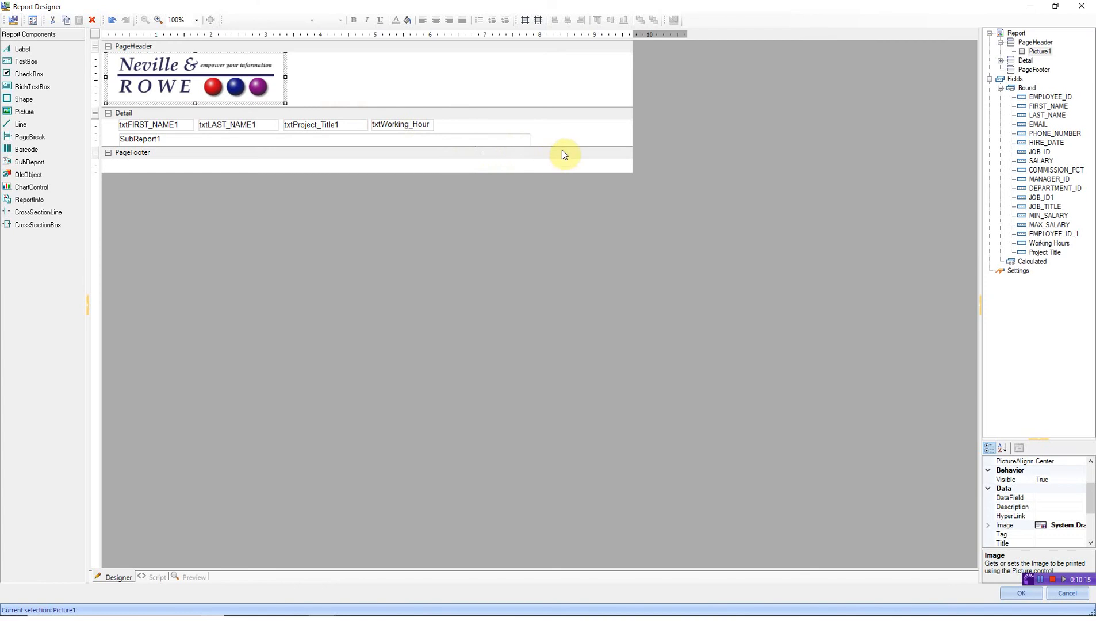
{"action": "left_click_drag", "start_coordinate": [561, 147], "coordinate": [558, 166]}
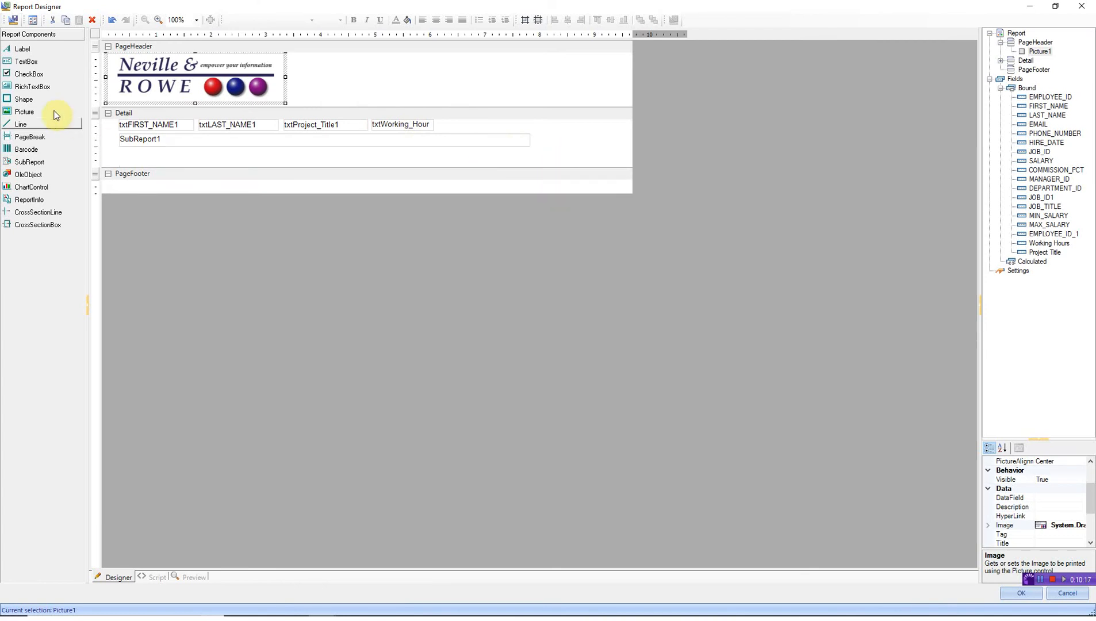
- Draw a level line across the Detail band below the sub-report at Y1 and Y2 0.583, then shrink Detail to fit
{"action": "left_click", "coordinate": [21, 126]}
{"action": "mouse_move", "coordinate": [107, 153]}
{"action": "left_mouse_down"}
{"action": "mouse_move", "coordinate": [359, 174]}
{"action": "mouse_move", "coordinate": [605, 150]}
{"action": "left_mouse_up"}
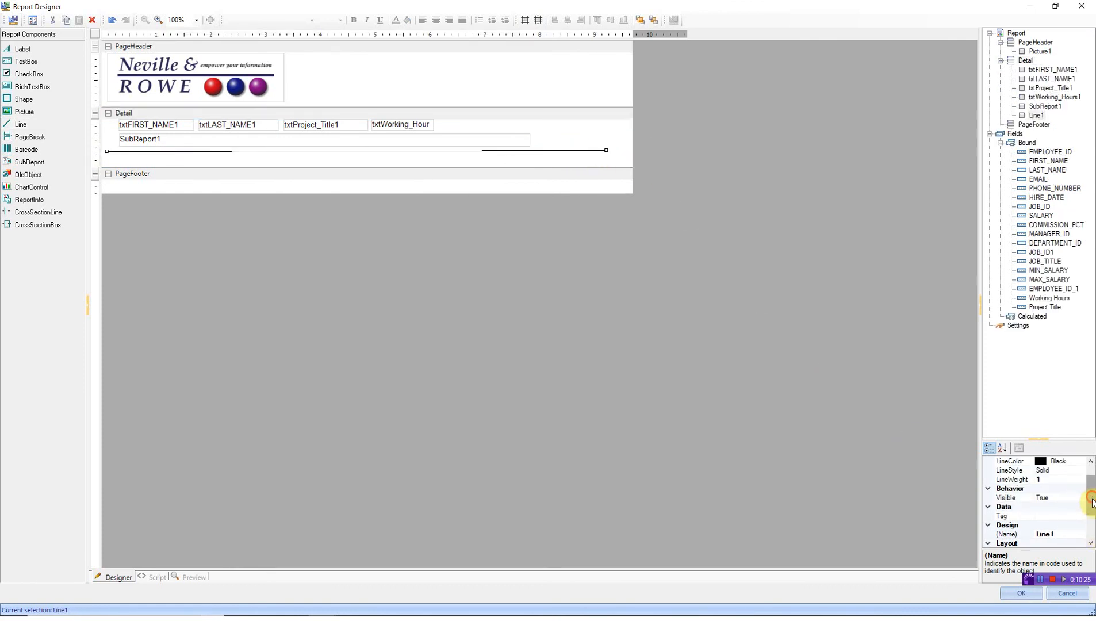
{"action": "left_click_drag", "start_coordinate": [1091, 496], "coordinate": [1093, 528]}
{"action": "left_click", "coordinate": [1059, 525]}
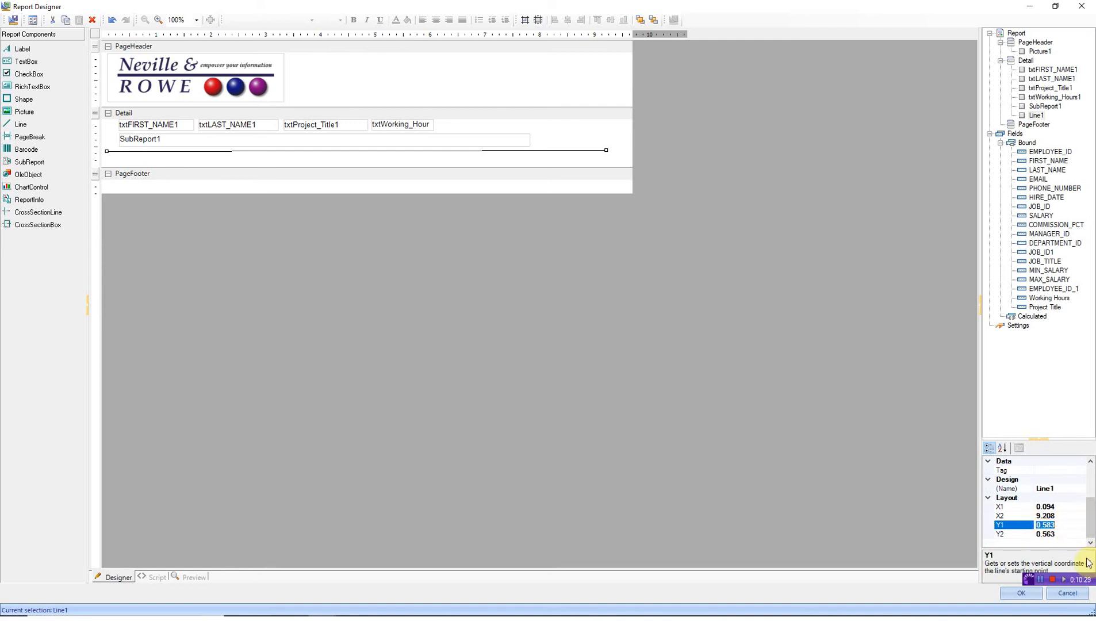
{"action": "left_click", "coordinate": [1052, 534]}
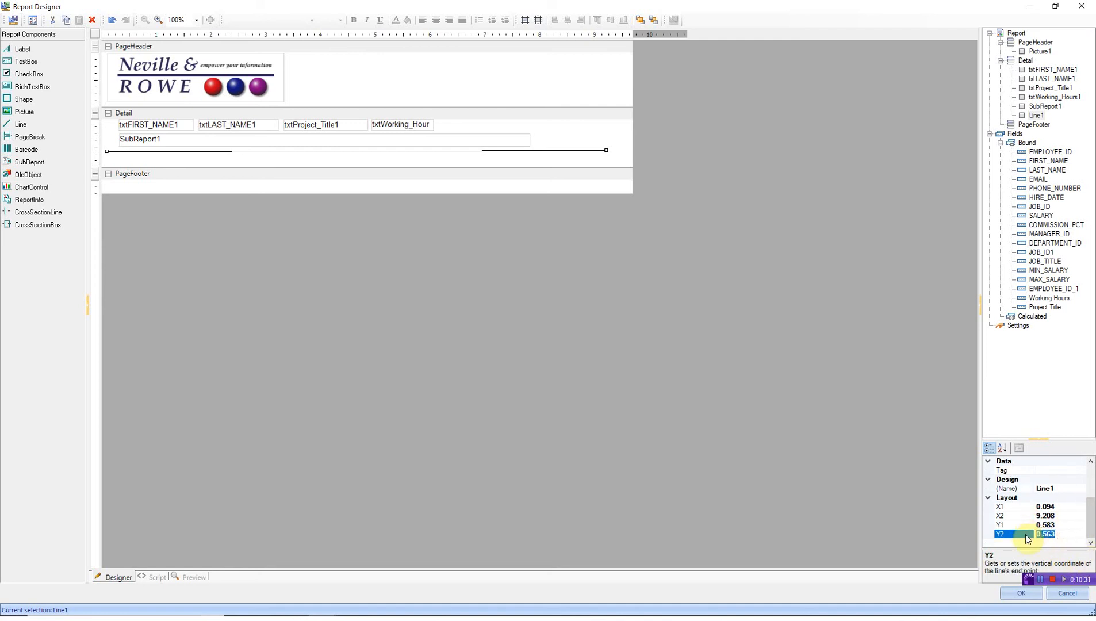
{"action": "left_click", "coordinate": [1056, 526]}
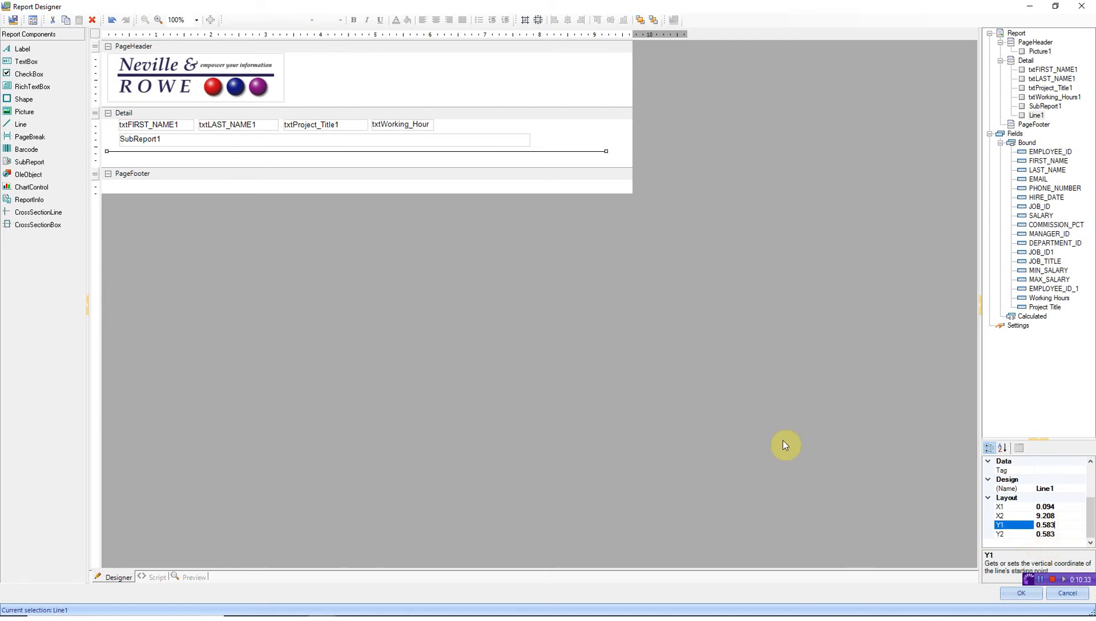
{"action": "left_click_drag", "start_coordinate": [580, 168], "coordinate": [620, 155]}
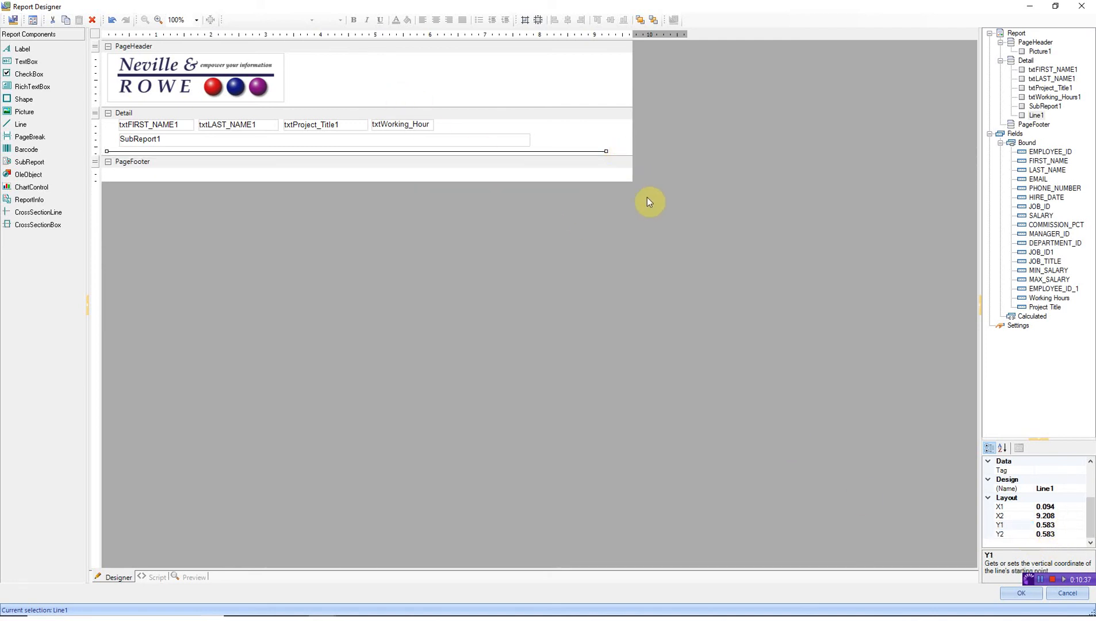
{"action": "left_click", "coordinate": [1012, 592]}
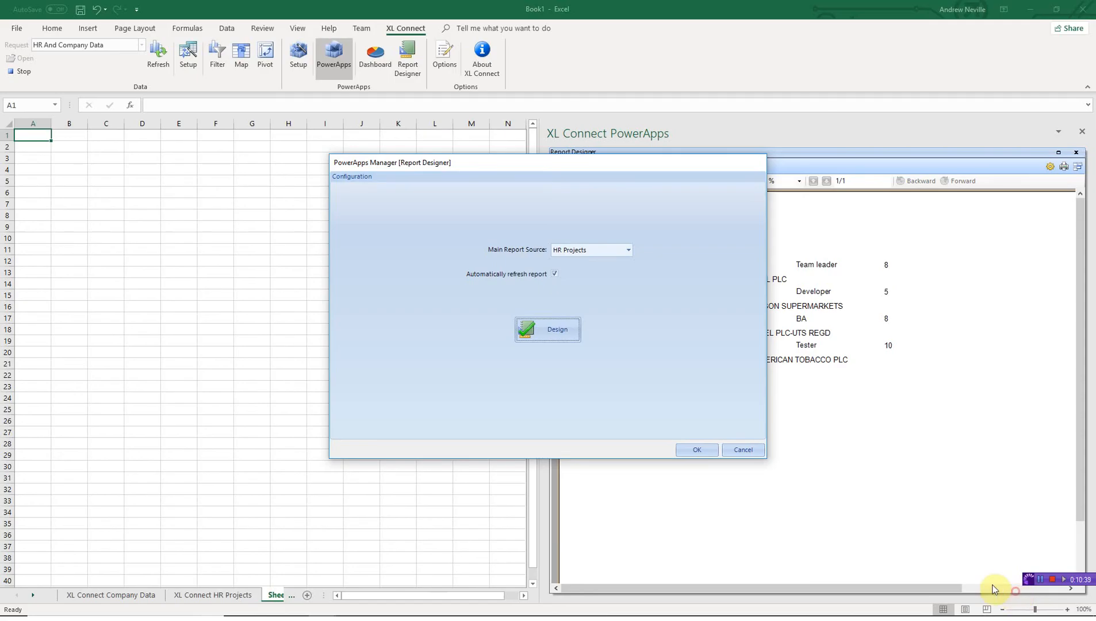
- Confirm the PowerApps Manager configuration, then open Combined Data.xlsx from the Project folder
{"action": "left_click", "coordinate": [697, 450]}
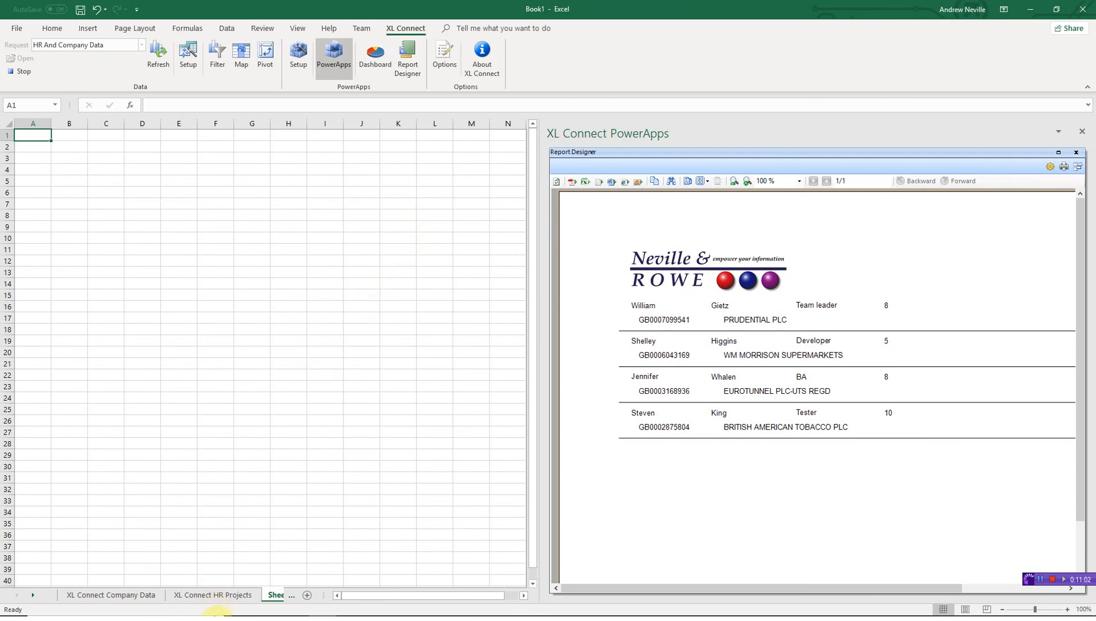
{"action": "left_click", "coordinate": [294, 612]}
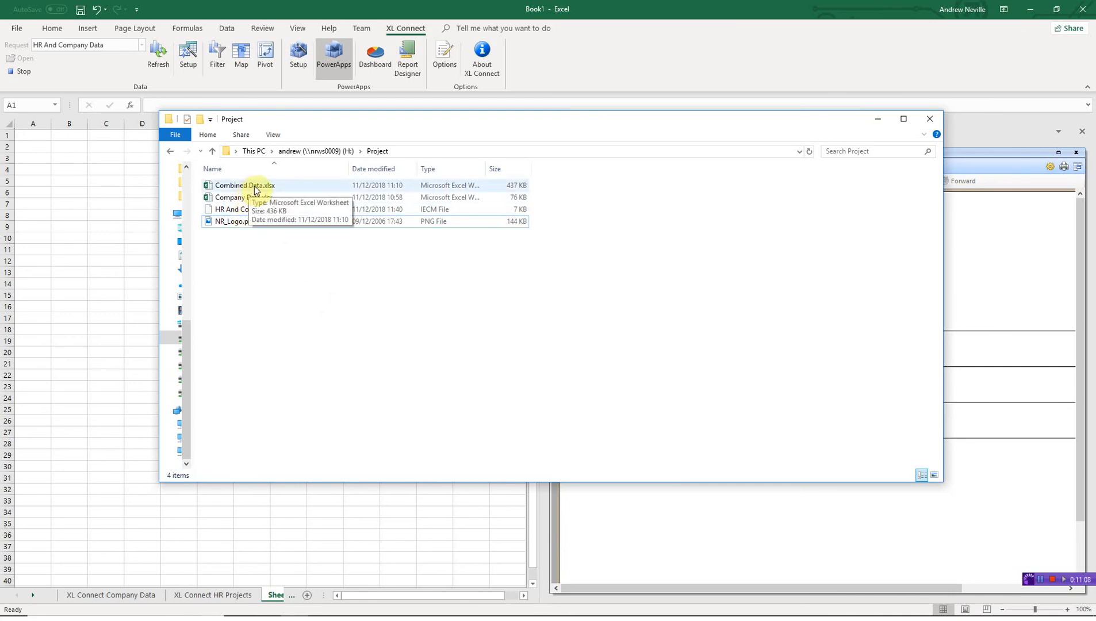
{"action": "double_click", "coordinate": [255, 189]}
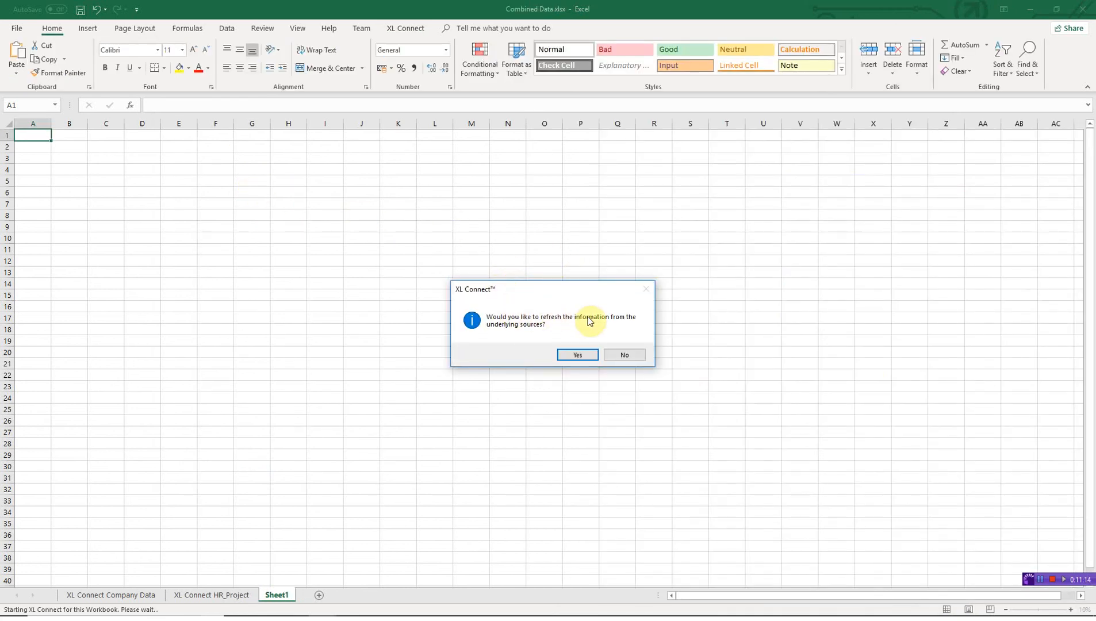
- Accept the XL Connect prompt to refresh Combined Data.xlsx from its sources
{"action": "left_click", "coordinate": [578, 355]}
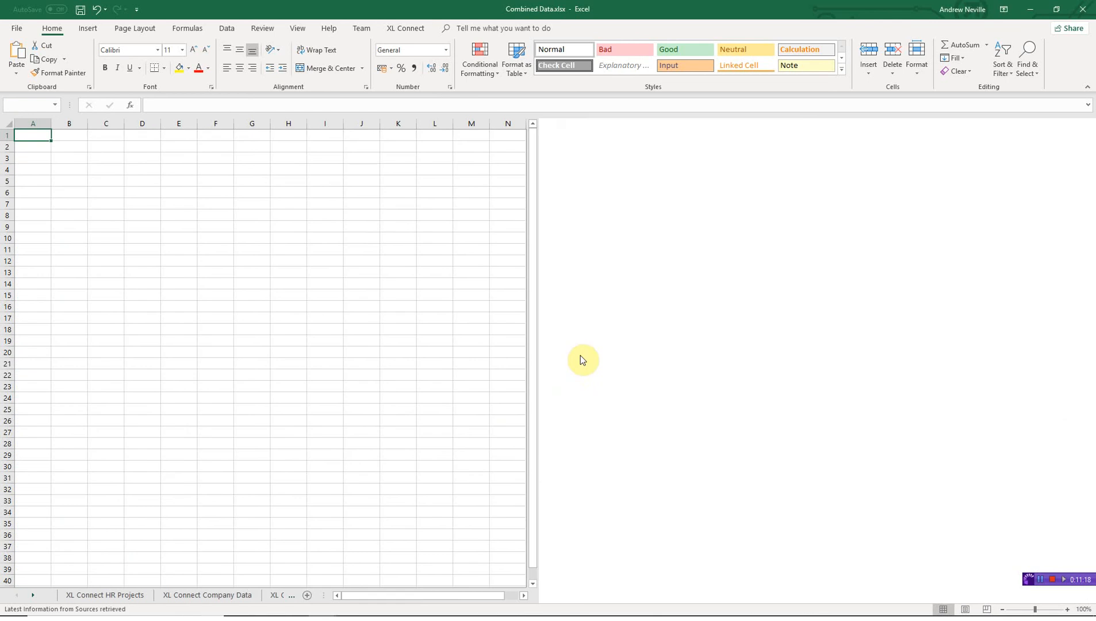